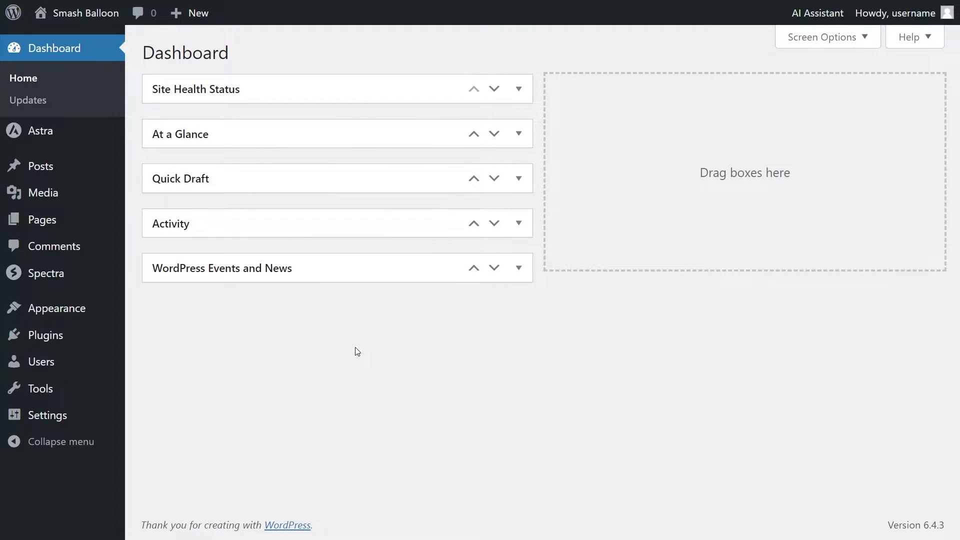
- Install the Reviews Feed Pro plugin by uploading Reviews-Feed-Pro-1.3.1.zip and activate it
{"action": "mouse_move", "coordinate": [90, 343]}
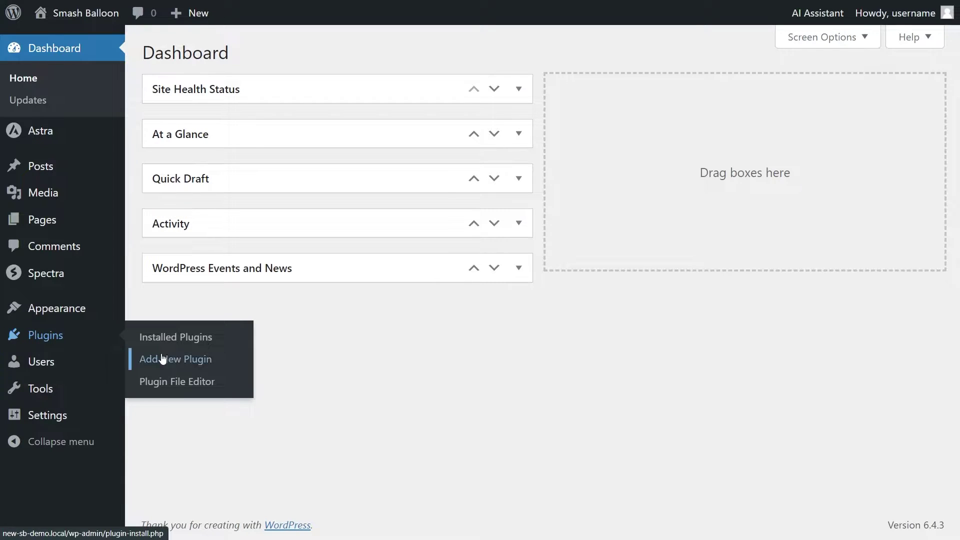
{"action": "left_click", "coordinate": [179, 360]}
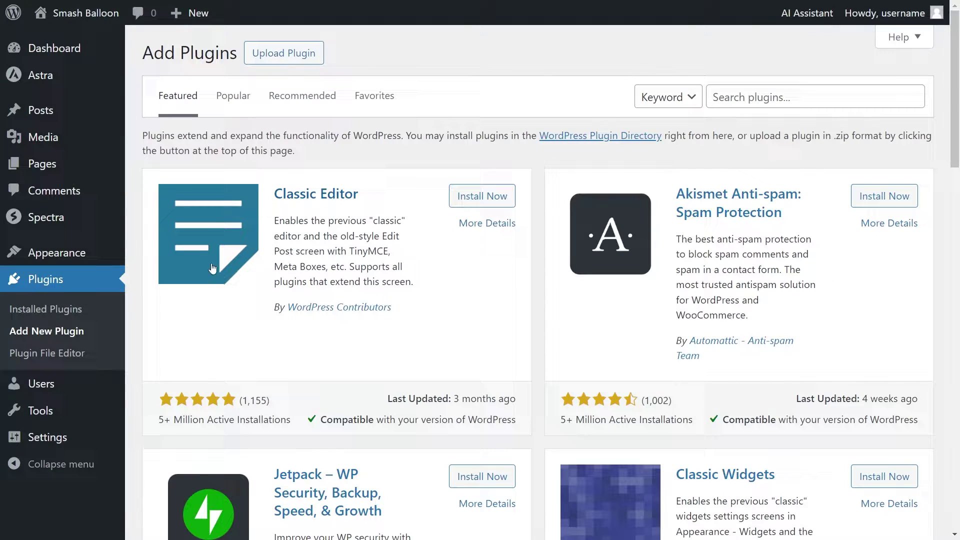
{"action": "left_click", "coordinate": [275, 61]}
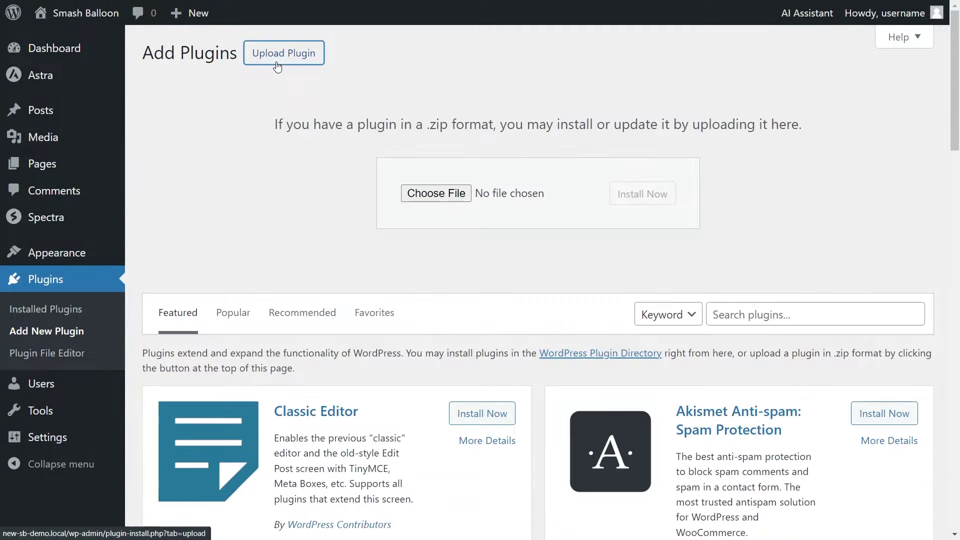
{"action": "left_click", "coordinate": [426, 198]}
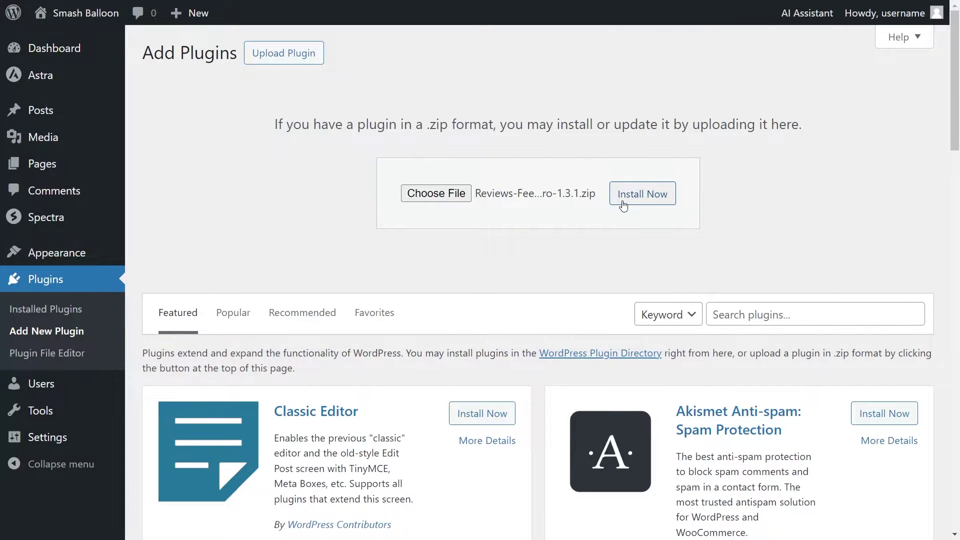
{"action": "left_click", "coordinate": [623, 205]}
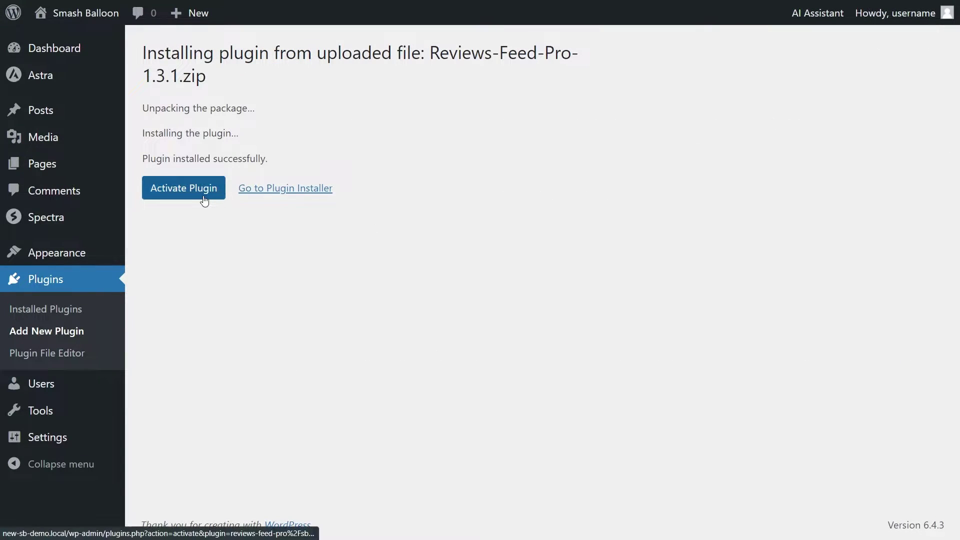
{"action": "left_click", "coordinate": [205, 200]}
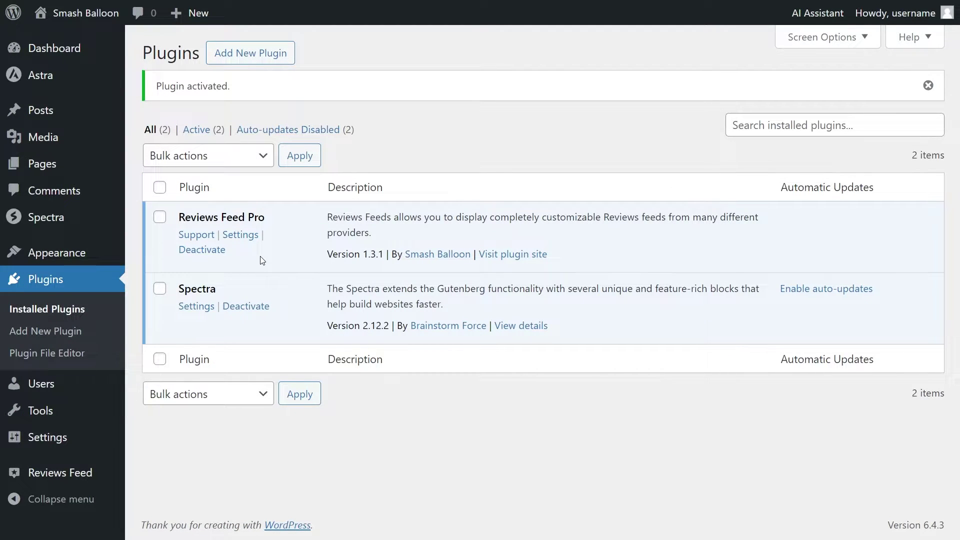
- Open Reviews Feed, paste the license key and activate the plugin license
{"action": "left_click", "coordinate": [78, 473]}
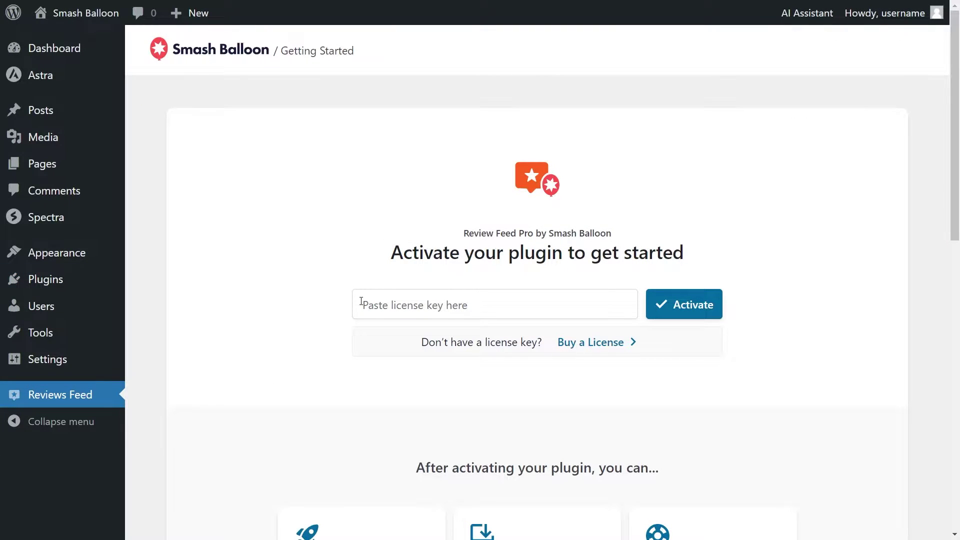
{"action": "left_click", "coordinate": [500, 309]}
{"action": "key", "text": "ctrl+v"}
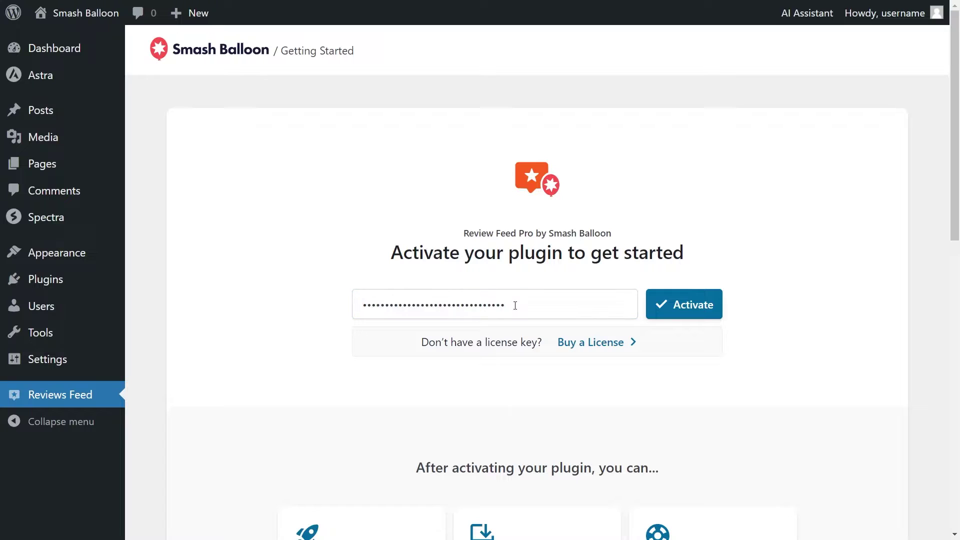
{"action": "left_click", "coordinate": [692, 306]}
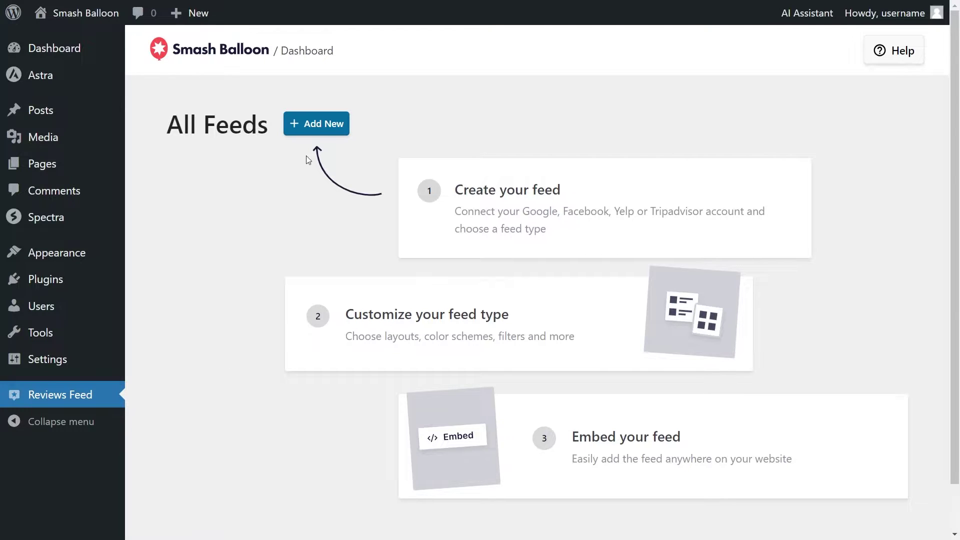
- Start a new review feed and choose TrustPilot as the type of source to add
{"action": "left_click", "coordinate": [317, 131]}
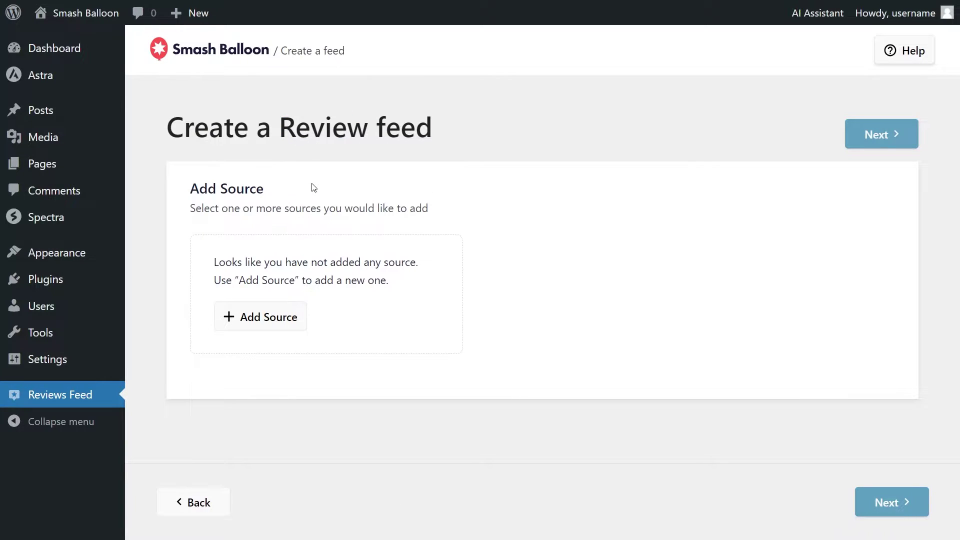
{"action": "left_click", "coordinate": [253, 324]}
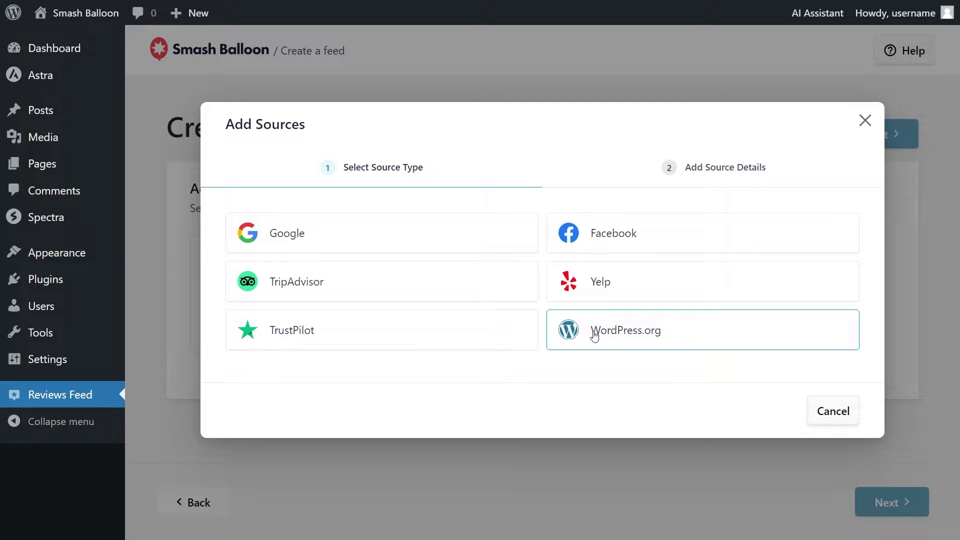
{"action": "left_click", "coordinate": [333, 330]}
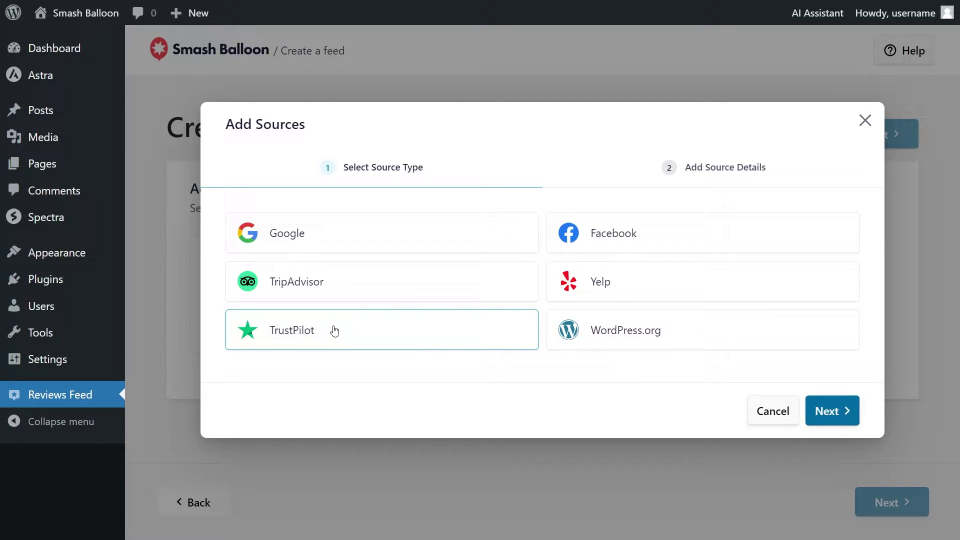
{"action": "left_click", "coordinate": [827, 396]}
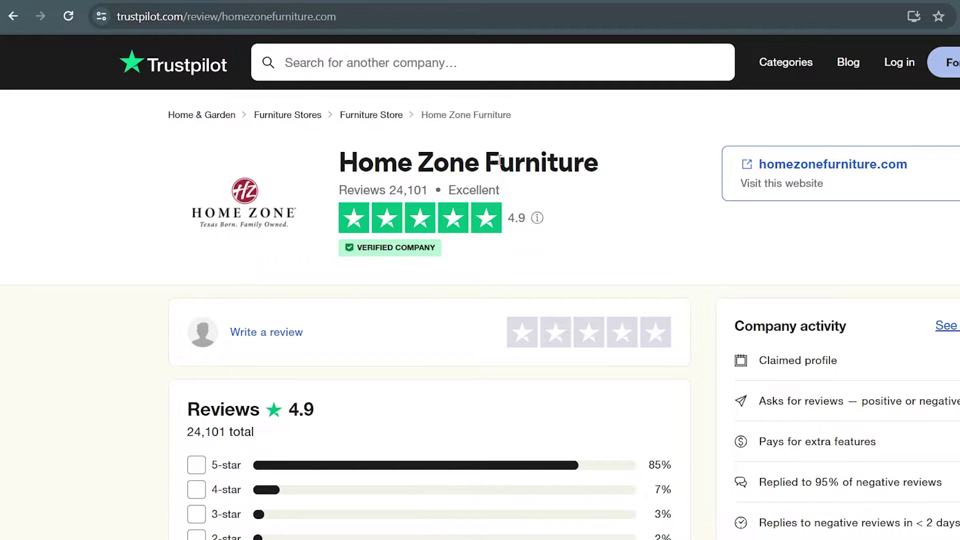
- Copy the Home Zone Furniture page address trustpilot.com/review/homezonefurniture.com from Trustpilot and add it as the source's page URL
{"action": "left_click", "coordinate": [346, 18]}
{"action": "key", "text": "ctrl+c"}
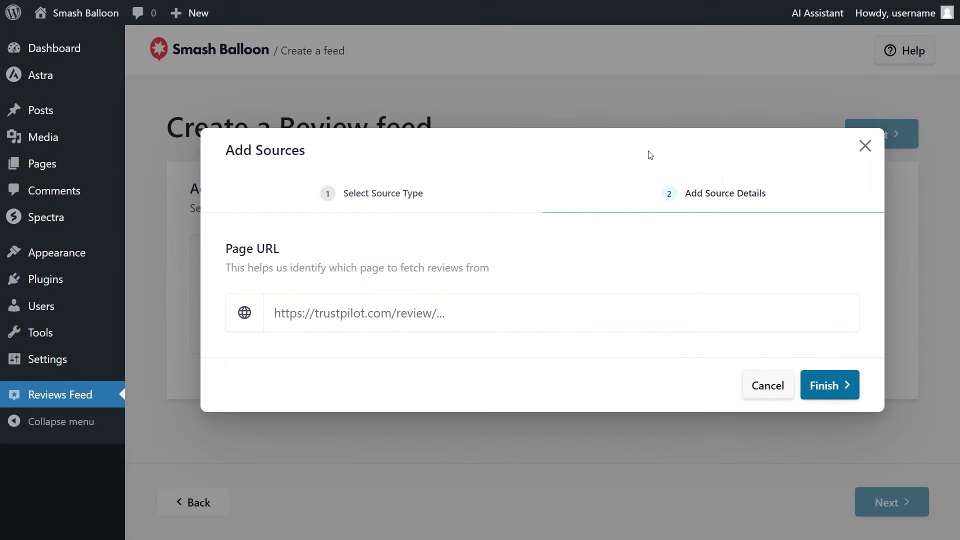
{"action": "left_click", "coordinate": [474, 313]}
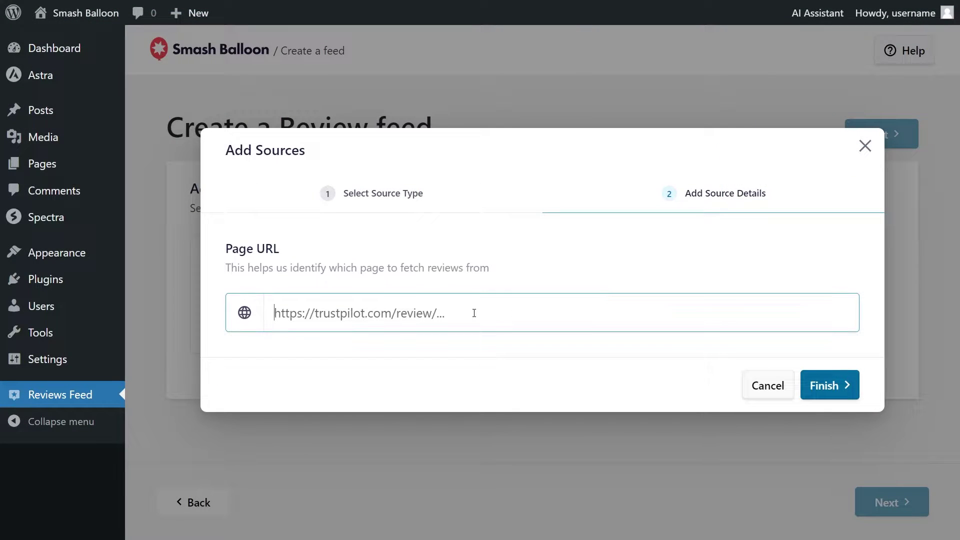
{"action": "key", "text": "ctrl+v"}
{"action": "left_click", "coordinate": [821, 387]}
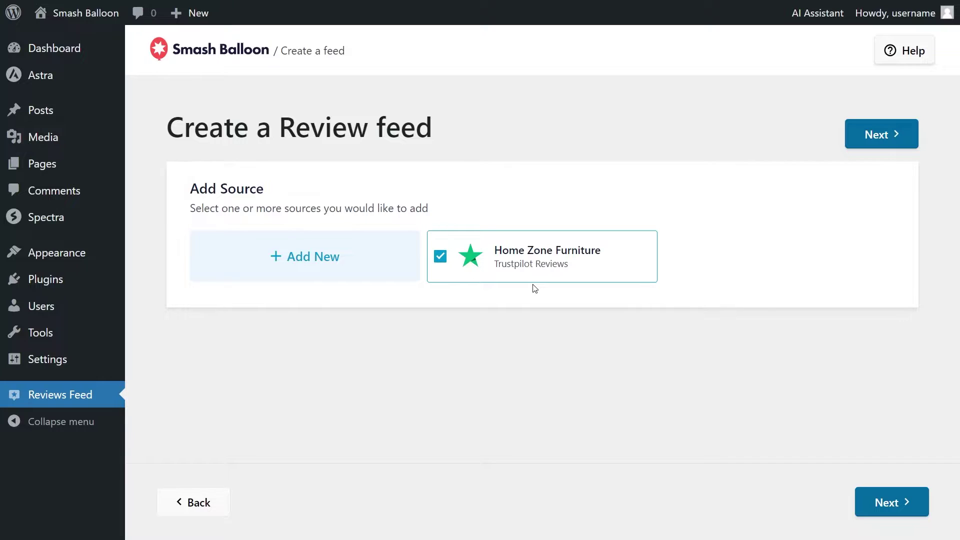
- Continue with the Home Zone Furniture source and create the feed with the Default template
{"action": "left_click", "coordinate": [866, 136]}
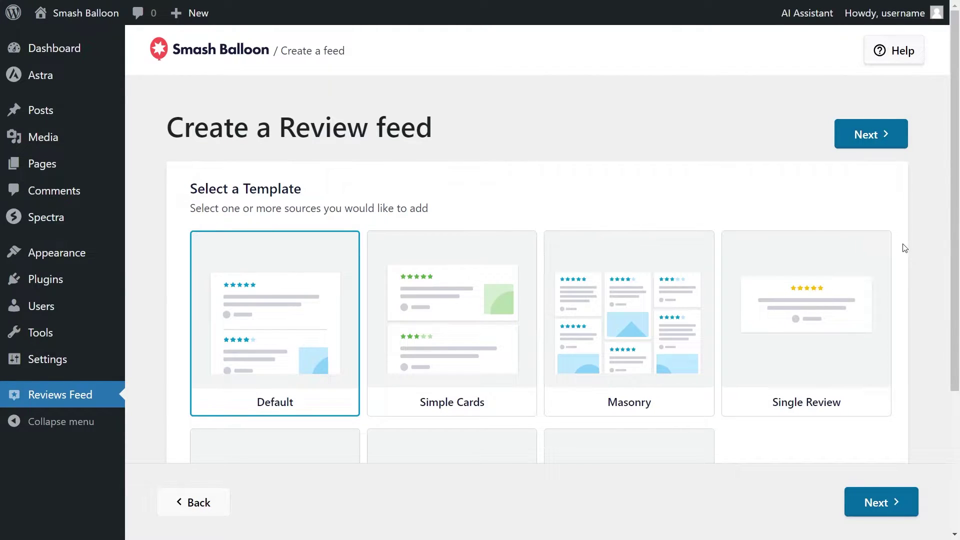
{"action": "scroll", "coordinate": [905, 248], "scroll_direction": "down", "scroll_amount": 3}
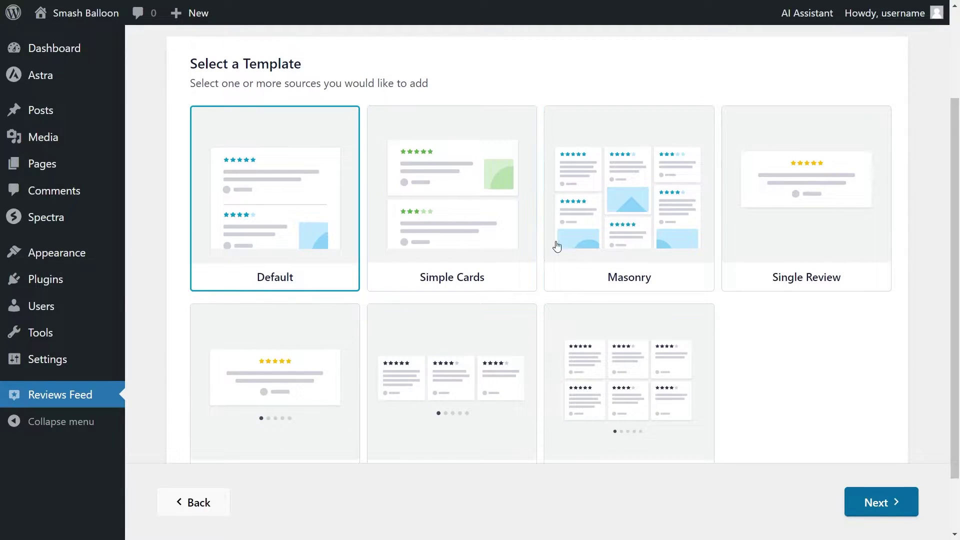
{"action": "scroll", "coordinate": [813, 295], "scroll_direction": "down", "scroll_amount": 1}
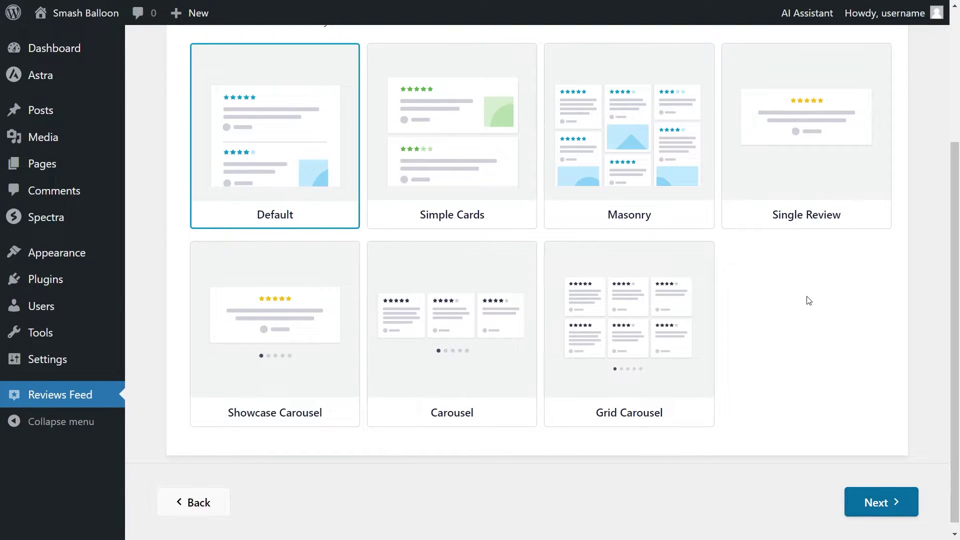
{"action": "scroll", "coordinate": [803, 300], "scroll_direction": "up", "scroll_amount": 1}
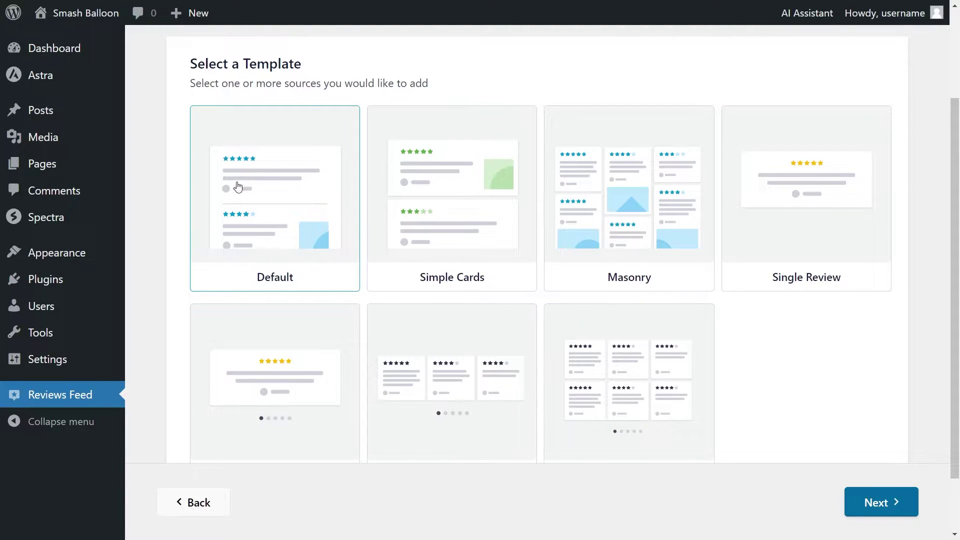
{"action": "left_click", "coordinate": [882, 505]}
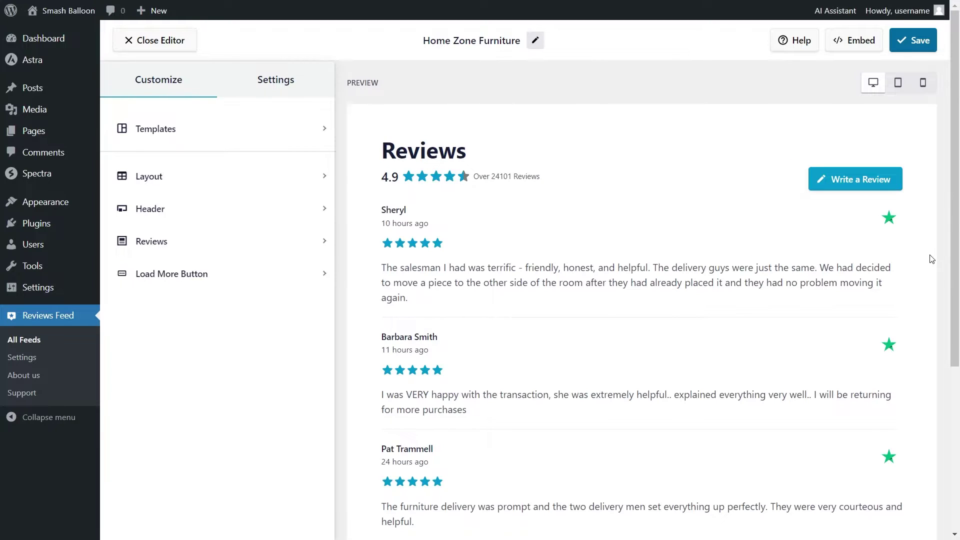
- Look through the feed preview and try the Masonry layout for the reviews
{"action": "scroll", "coordinate": [931, 260], "scroll_direction": "down", "scroll_amount": 5}
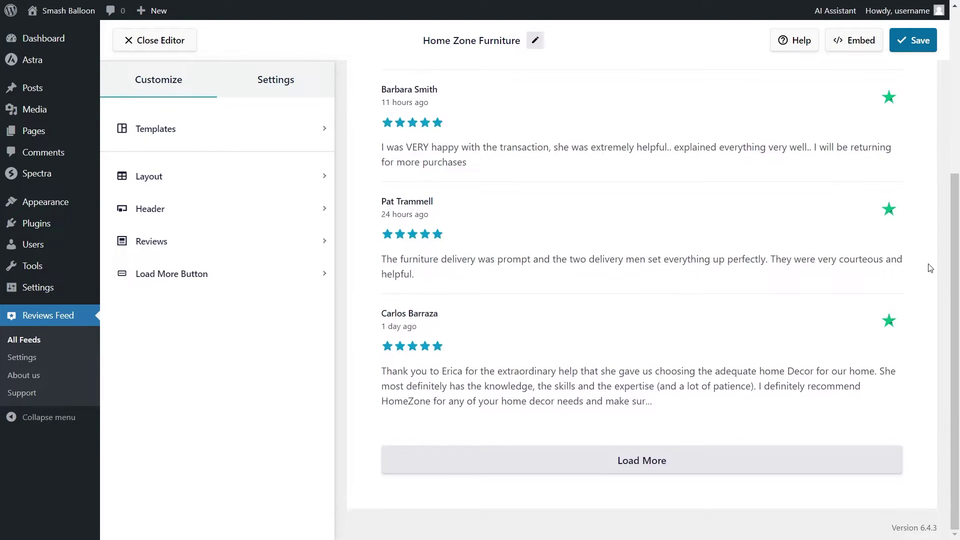
{"action": "scroll", "coordinate": [930, 268], "scroll_direction": "up", "scroll_amount": 5}
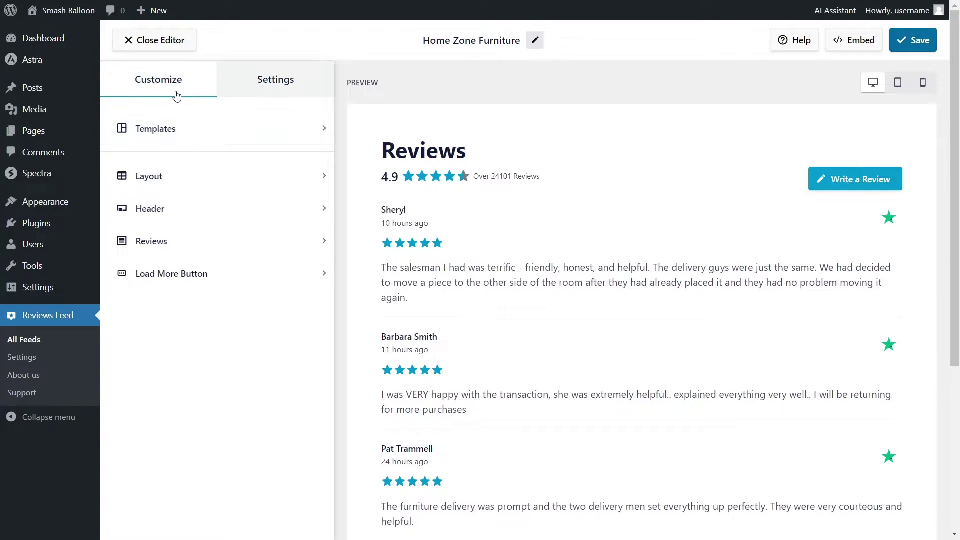
{"action": "left_click", "coordinate": [194, 174]}
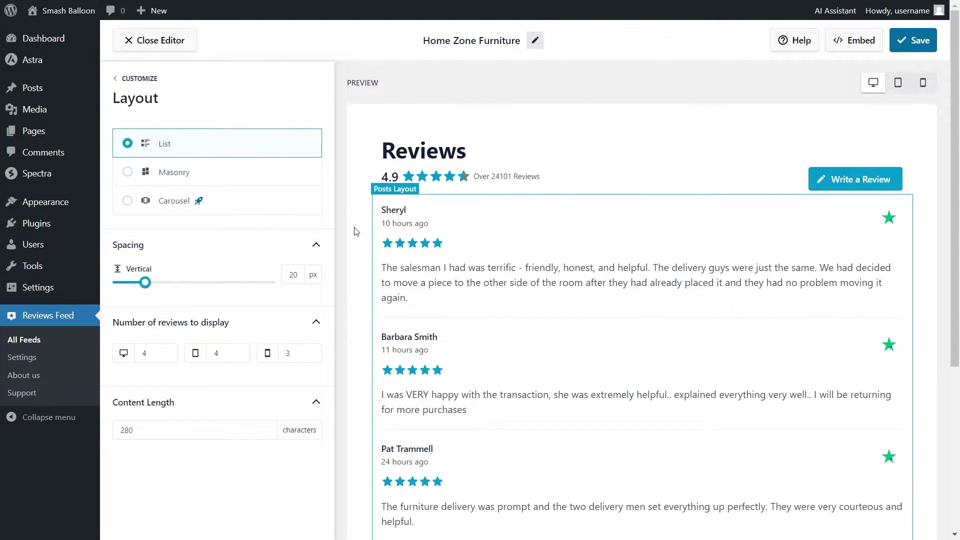
{"action": "scroll", "coordinate": [357, 231], "scroll_direction": "down", "scroll_amount": 4}
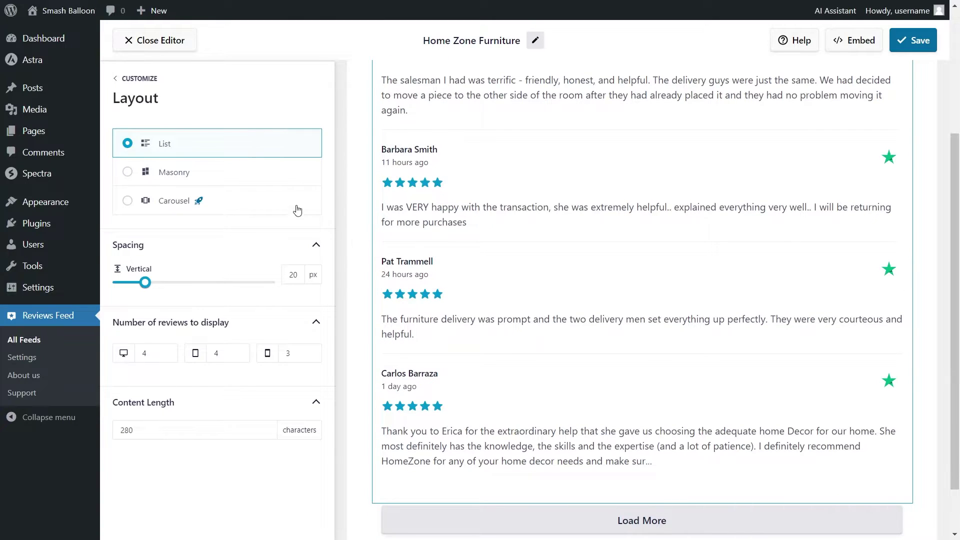
{"action": "left_click", "coordinate": [264, 180]}
{"action": "scroll", "coordinate": [352, 209], "scroll_direction": "up", "scroll_amount": 3}
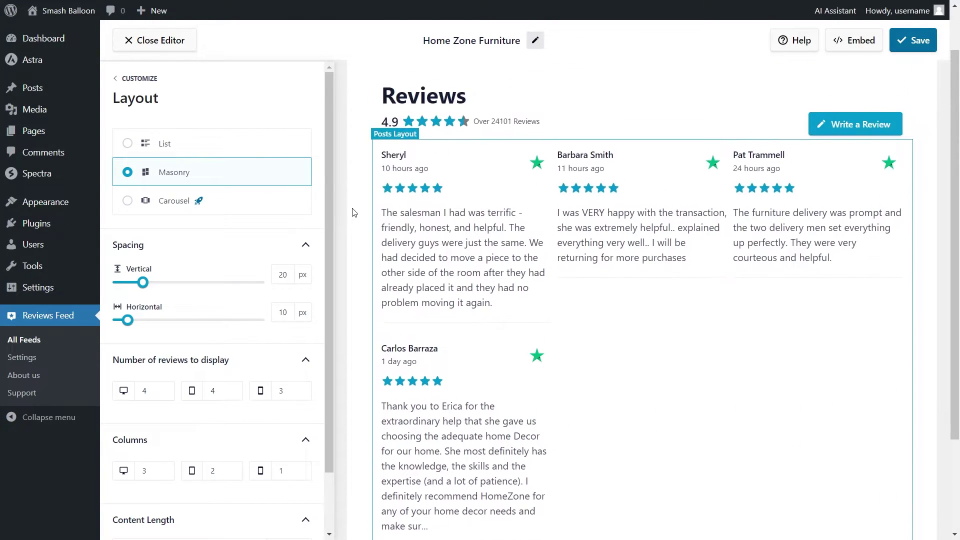
- Try the Carousel layout, page through its slides in the preview, and return the feed to the List layout
{"action": "left_click", "coordinate": [243, 203]}
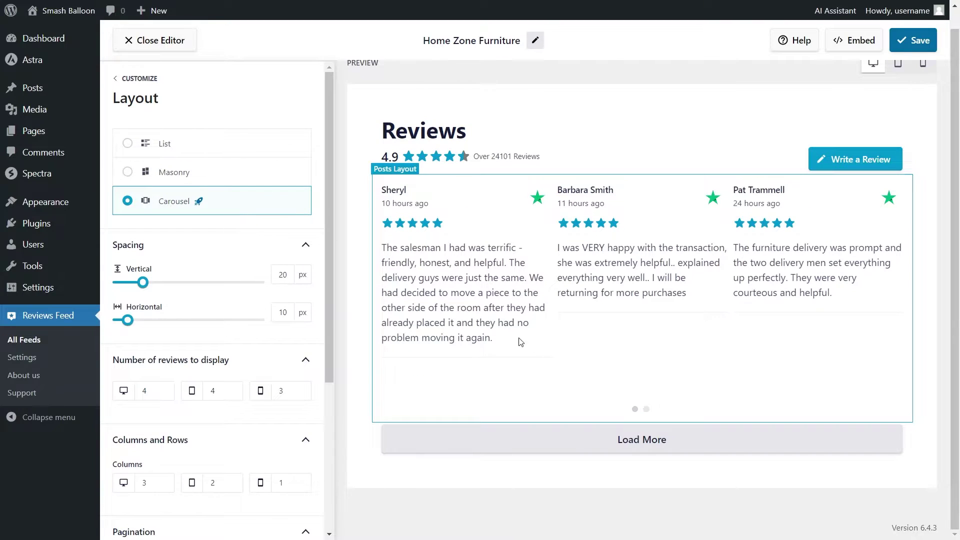
{"action": "left_click", "coordinate": [646, 409]}
{"action": "left_click", "coordinate": [635, 410]}
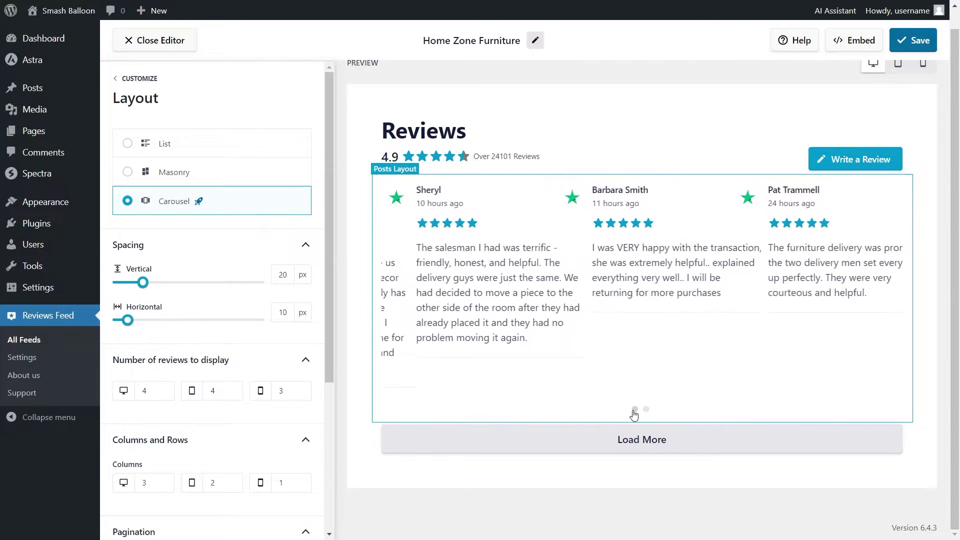
{"action": "left_click", "coordinate": [211, 153]}
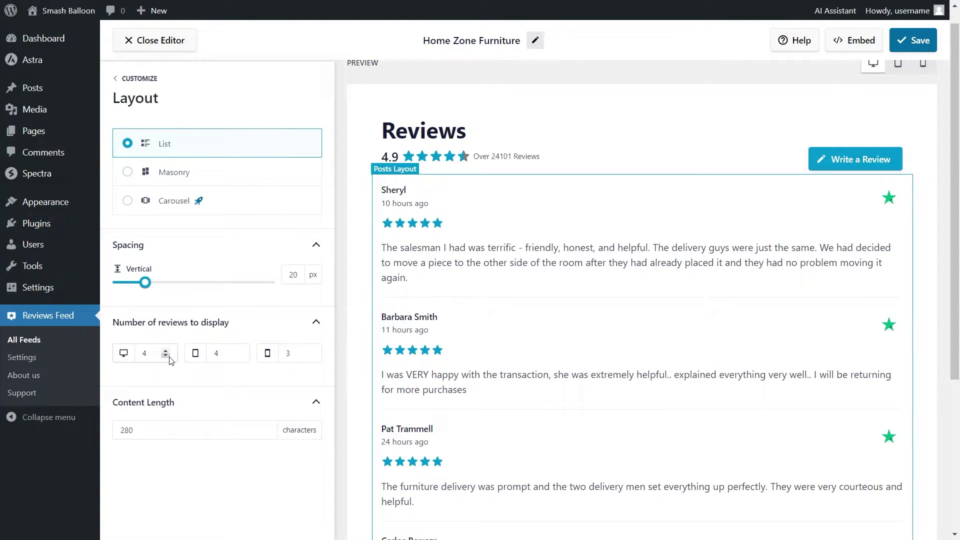
- Try displaying 6 reviews on desktop and check the longer list in the preview
{"action": "scroll", "coordinate": [466, 310], "scroll_direction": "down", "scroll_amount": 3}
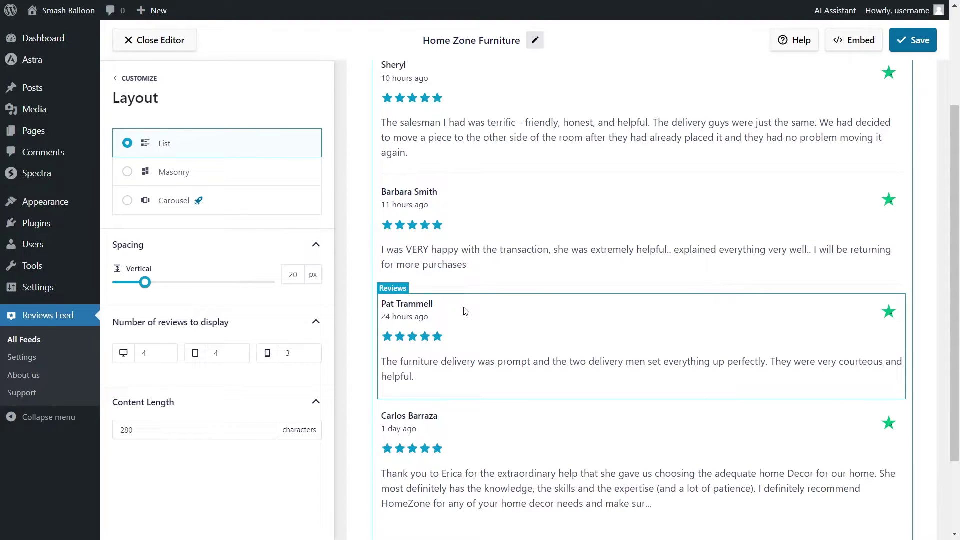
{"action": "double_click", "coordinate": [145, 353]}
{"action": "type", "text": "6"}
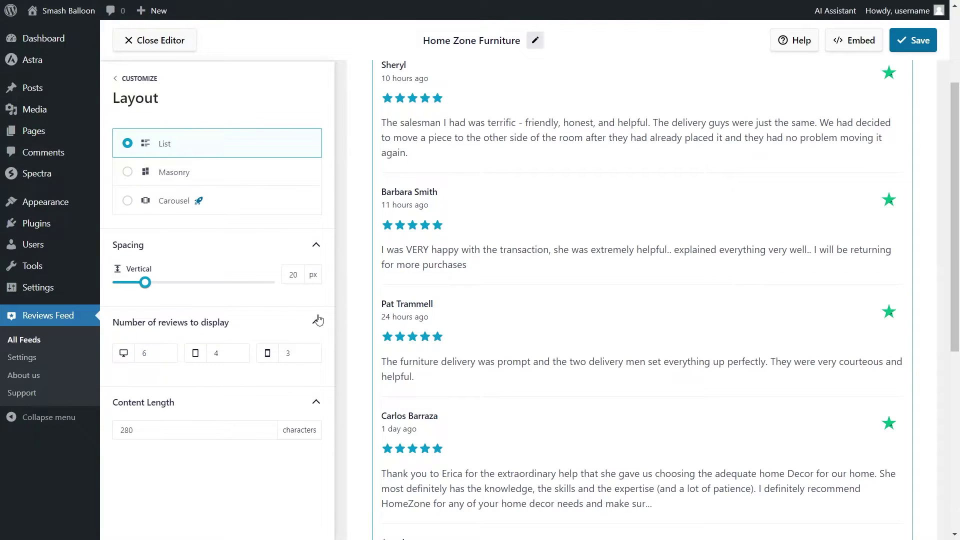
{"action": "scroll", "coordinate": [356, 310], "scroll_direction": "down", "scroll_amount": 8}
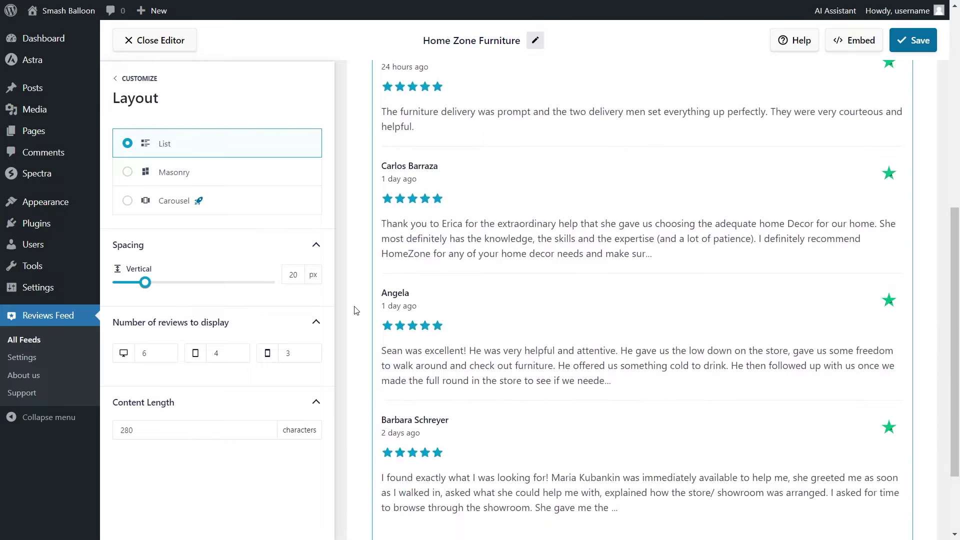
{"action": "scroll", "coordinate": [356, 310], "scroll_direction": "up", "scroll_amount": 6}
{"action": "scroll", "coordinate": [355, 311], "scroll_direction": "up", "scroll_amount": 3}
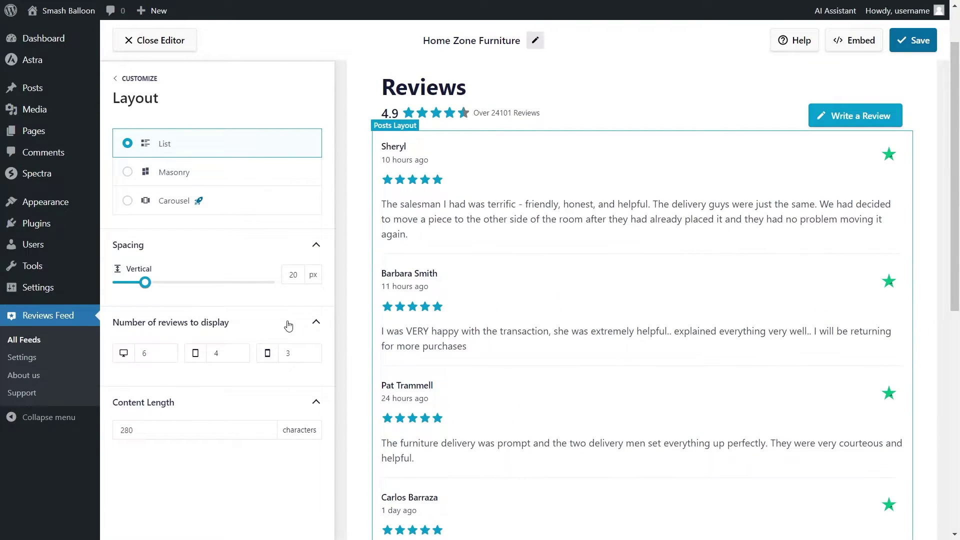
- Set the number of reviews displayed on desktop to 4 and save the feed
{"action": "double_click", "coordinate": [156, 353]}
{"action": "type", "text": "4"}
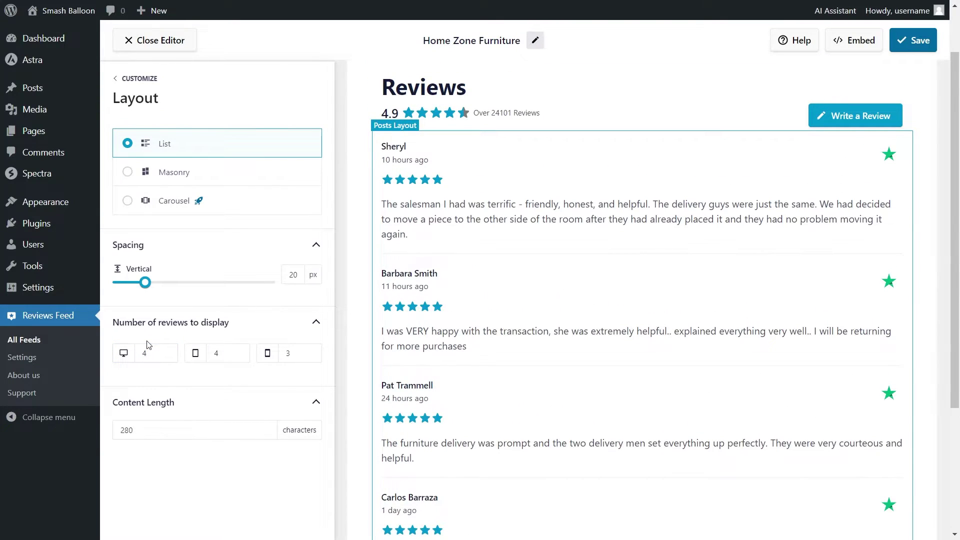
{"action": "left_click", "coordinate": [913, 41]}
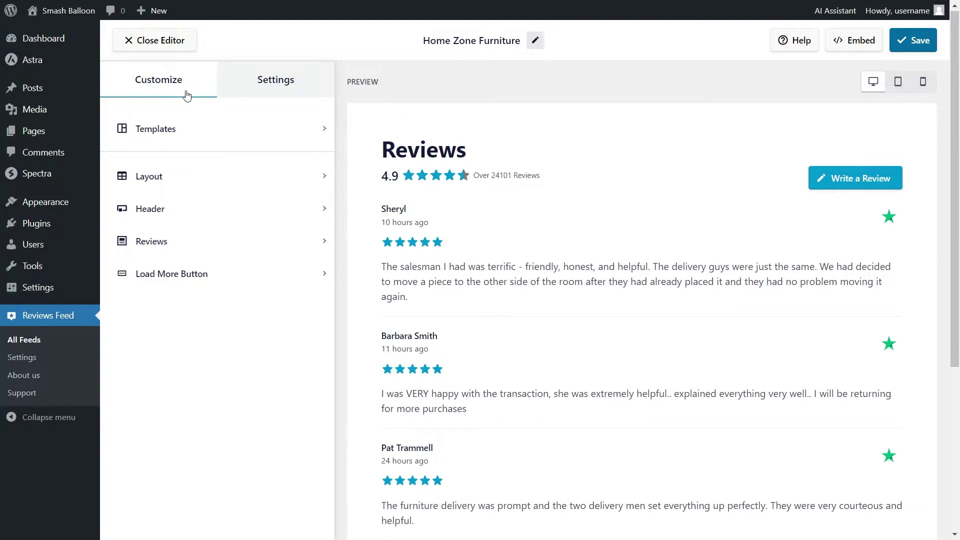
- Try hiding the header's heading and its review button one at a time, restoring each in the Header customization
{"action": "left_click", "coordinate": [179, 209]}
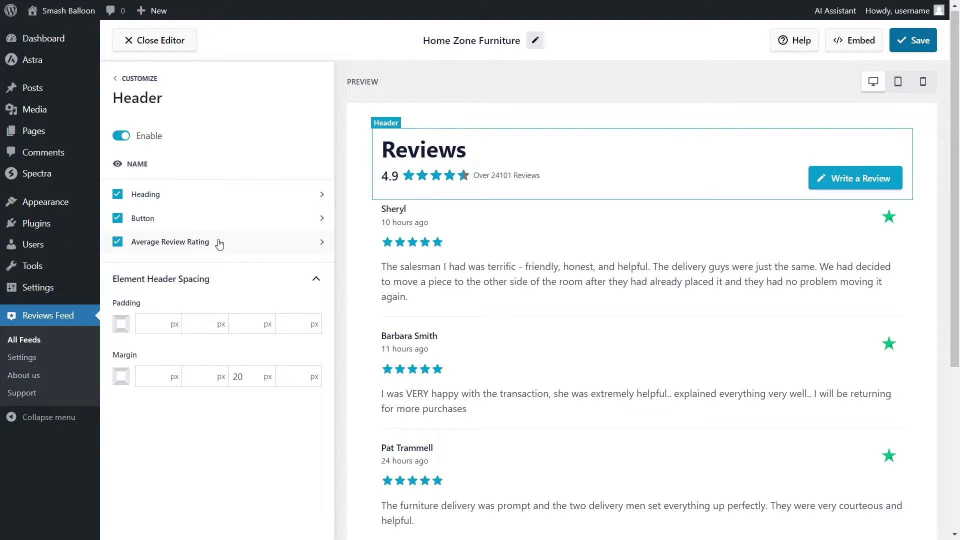
{"action": "left_click", "coordinate": [117, 195]}
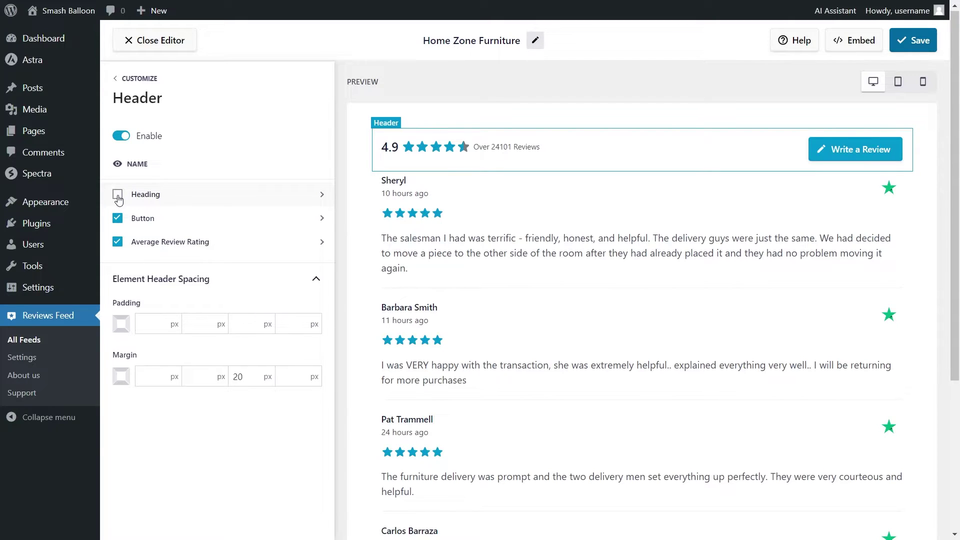
{"action": "left_click", "coordinate": [118, 198]}
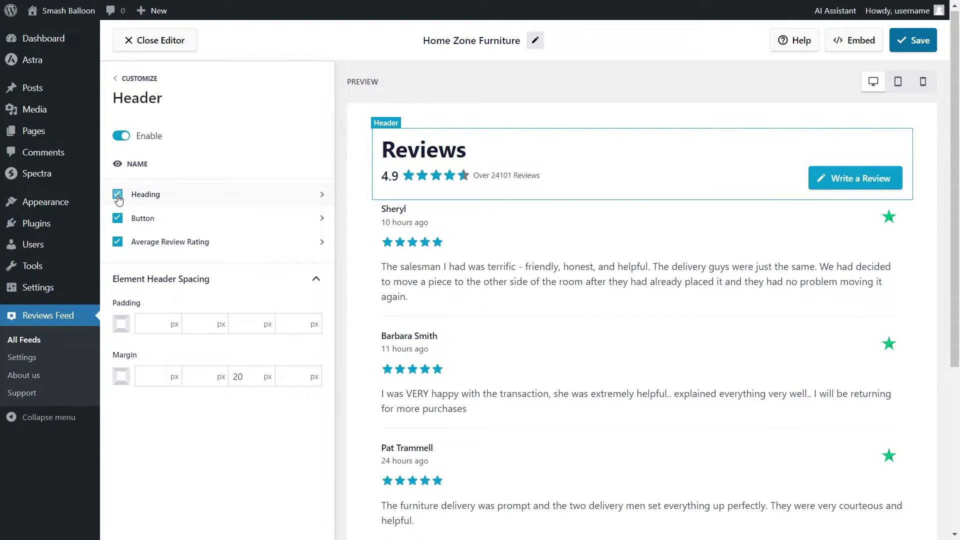
{"action": "left_click", "coordinate": [118, 220]}
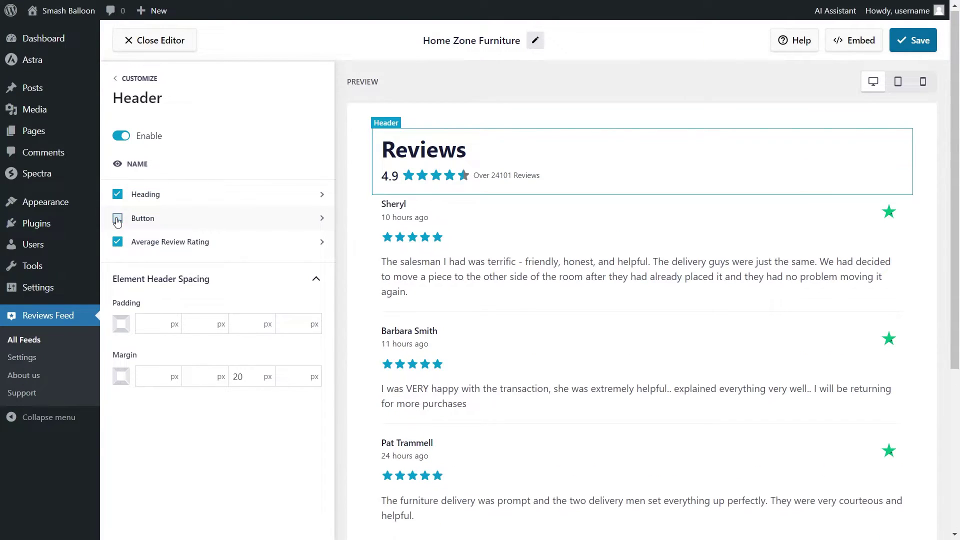
{"action": "left_click", "coordinate": [117, 220]}
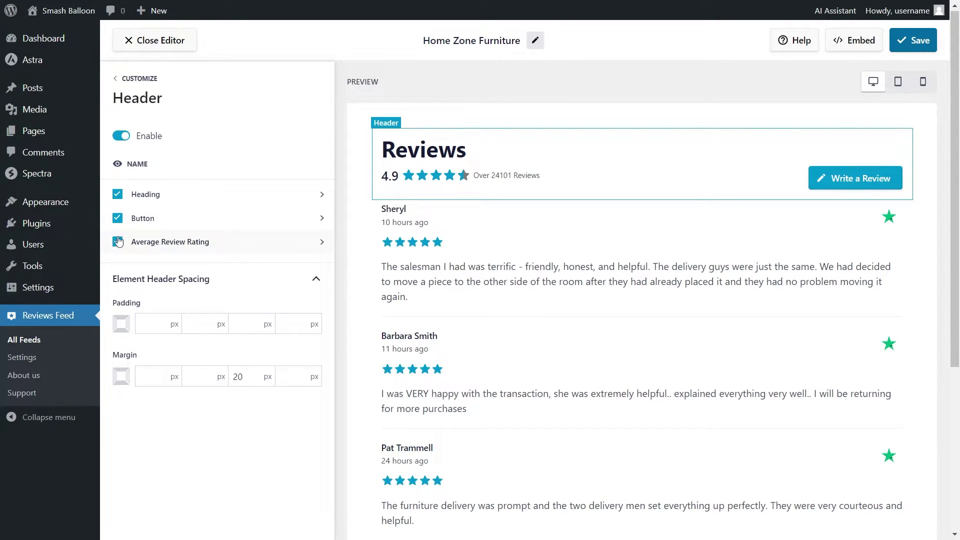
- Try disabling the feed's whole header, enable it again, and save the feed
{"action": "left_click", "coordinate": [121, 139]}
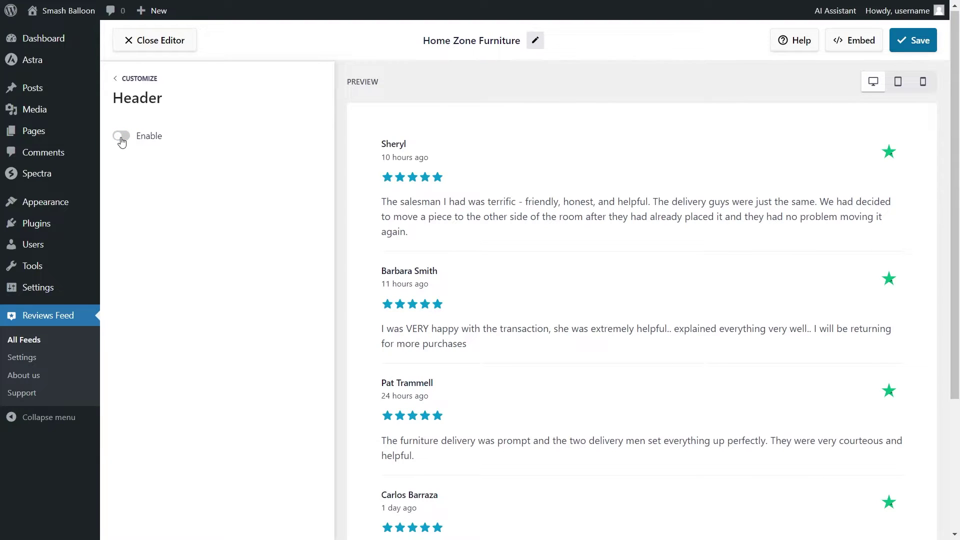
{"action": "left_click", "coordinate": [122, 142]}
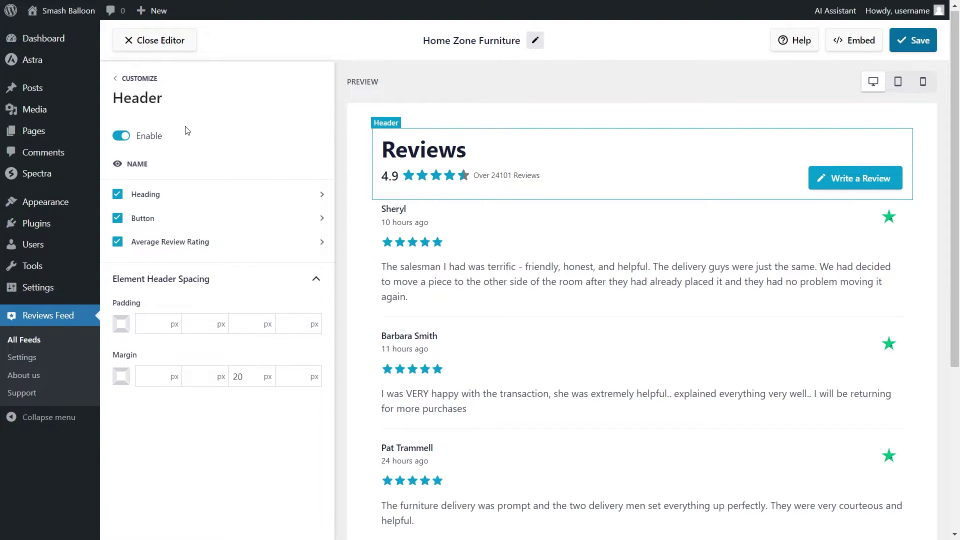
{"action": "left_click", "coordinate": [913, 40]}
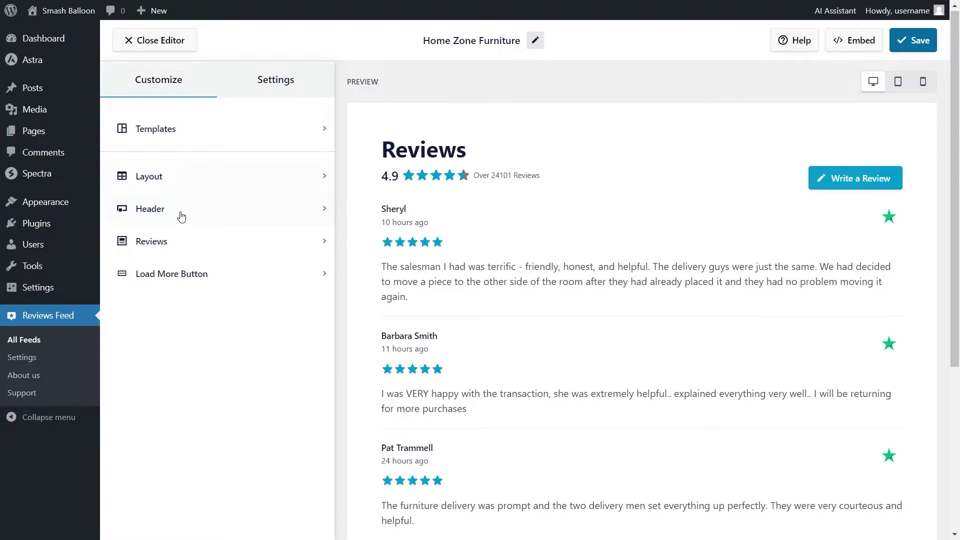
- Try hiding the Author and Date element of the reviews, show it again, and return it to first place in the element order
{"action": "left_click", "coordinate": [179, 242]}
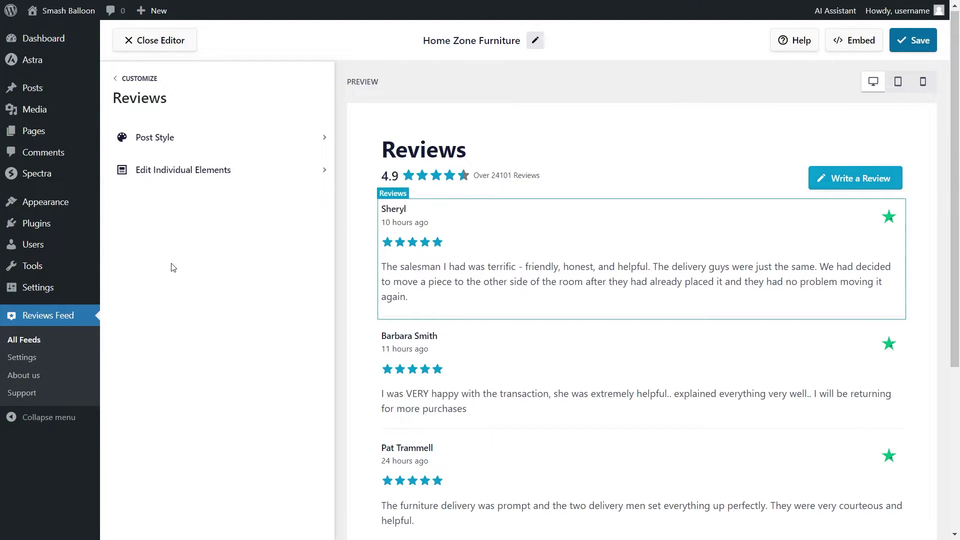
{"action": "left_click", "coordinate": [167, 178]}
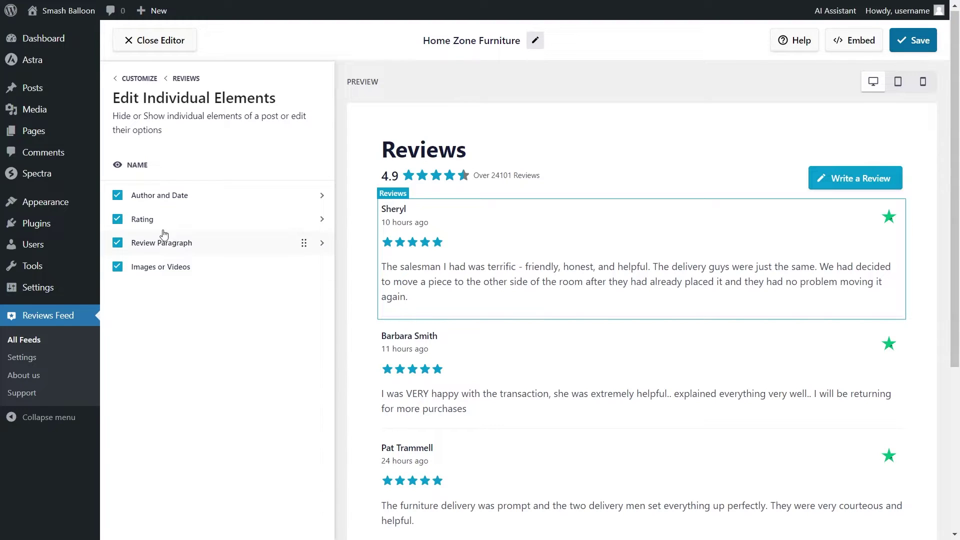
{"action": "left_click", "coordinate": [117, 195]}
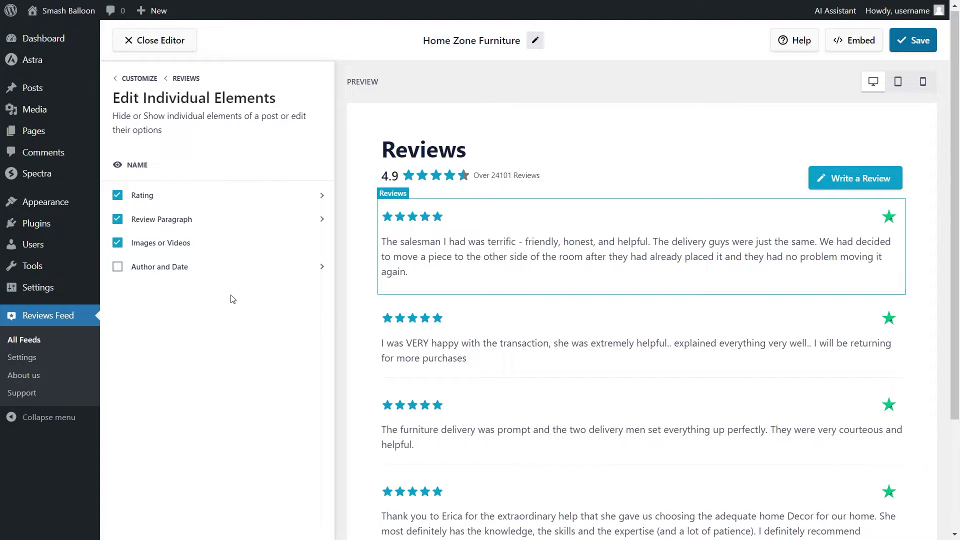
{"action": "left_click", "coordinate": [117, 267]}
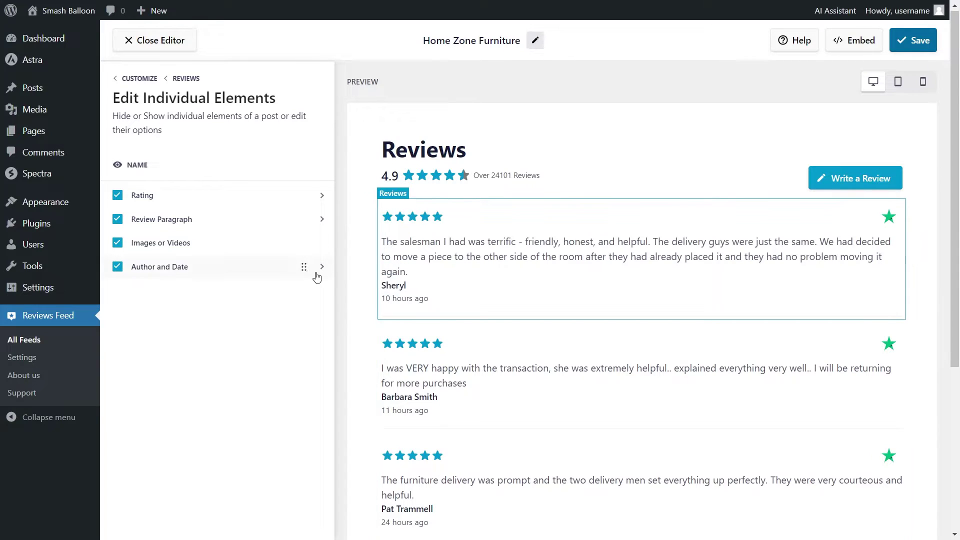
{"action": "left_click_drag", "start_coordinate": [304, 269], "coordinate": [301, 194]}
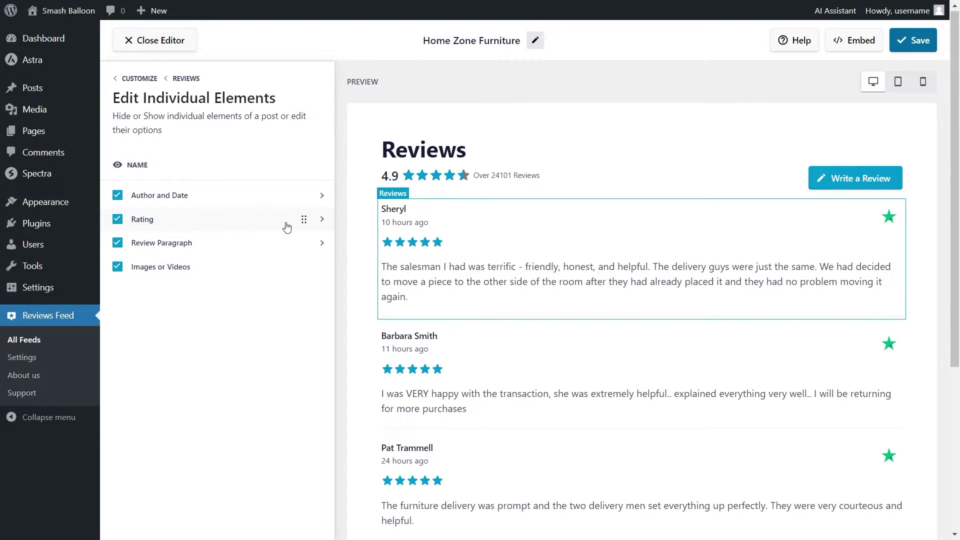
- Try moving the Rating element below Images or Videos, put it back beneath Author and Date, and save the feed
{"action": "left_click_drag", "start_coordinate": [303, 218], "coordinate": [301, 268]}
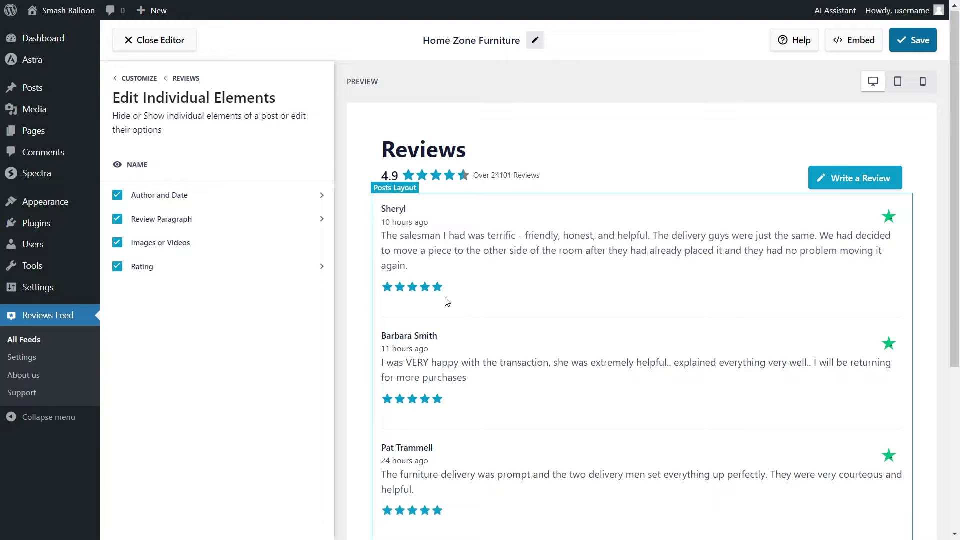
{"action": "left_click_drag", "start_coordinate": [305, 266], "coordinate": [306, 218]}
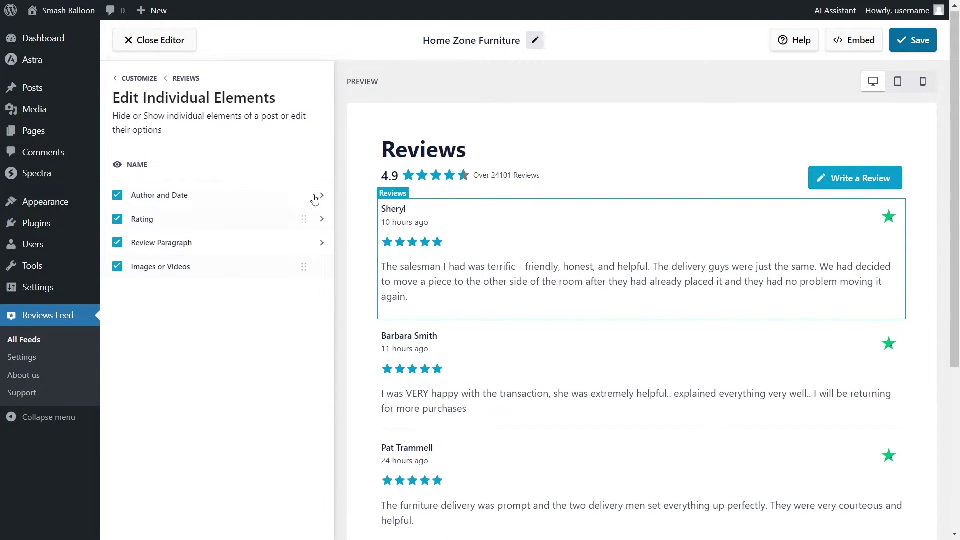
{"action": "left_click", "coordinate": [904, 48]}
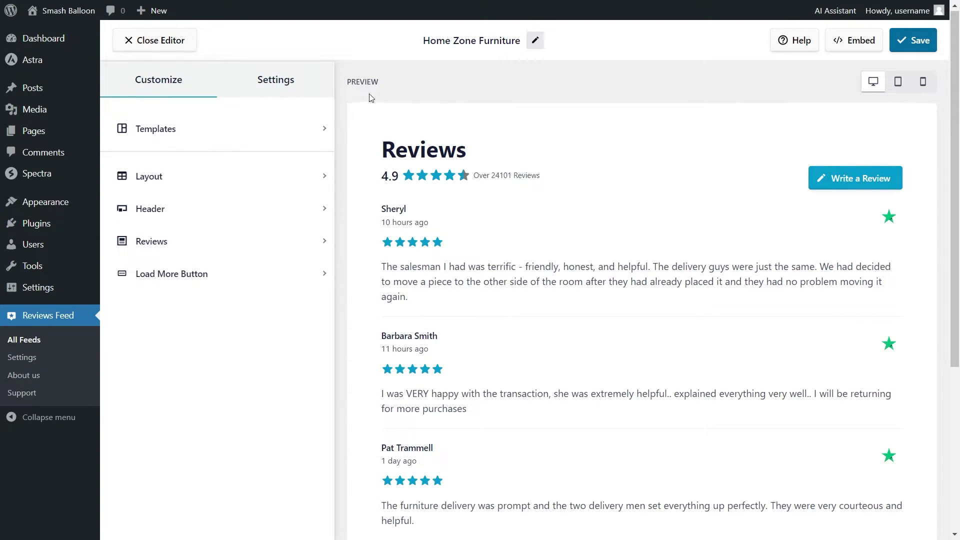
- Try enabling feed moderation with the Allow List and Block List options, and turn moderation off again
{"action": "left_click", "coordinate": [290, 89]}
{"action": "left_click", "coordinate": [193, 227]}
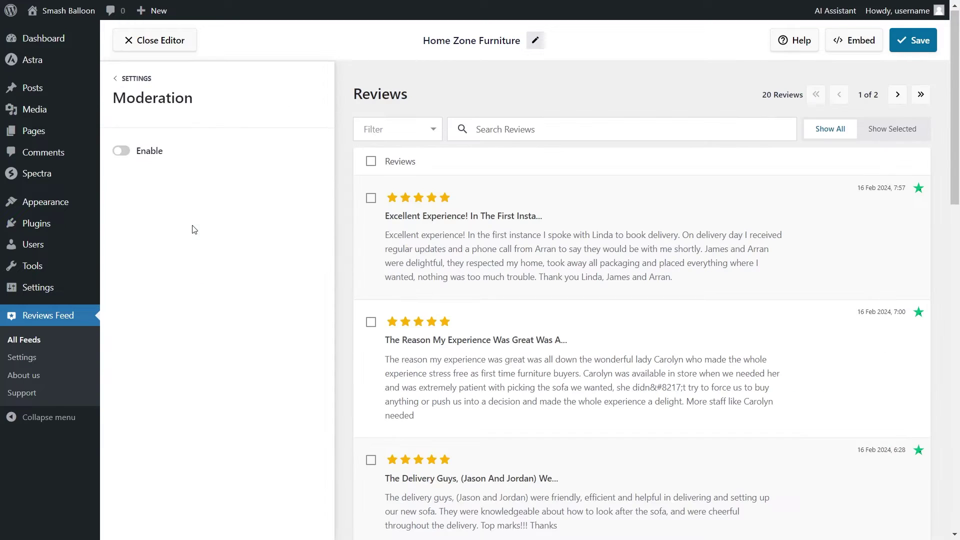
{"action": "left_click", "coordinate": [122, 151]}
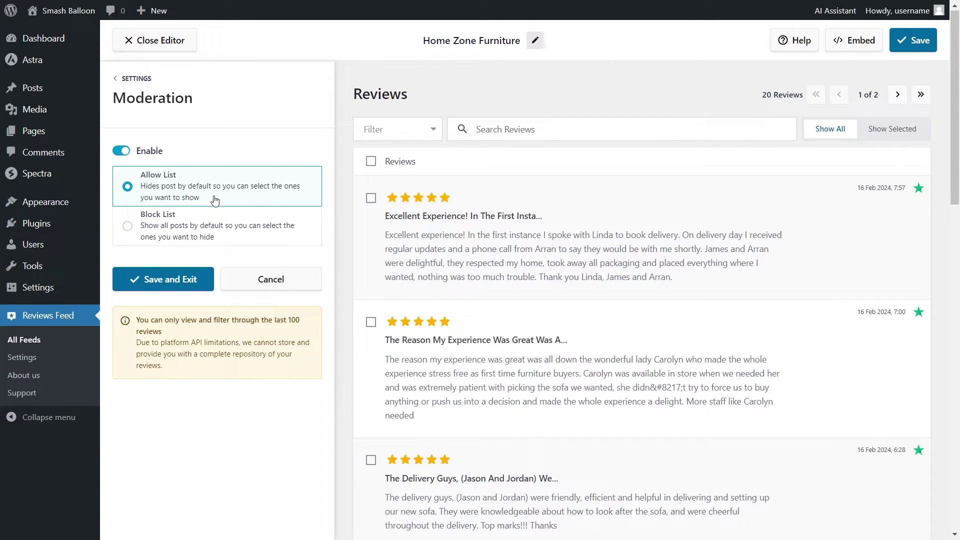
{"action": "scroll", "coordinate": [358, 240], "scroll_direction": "down", "scroll_amount": 2}
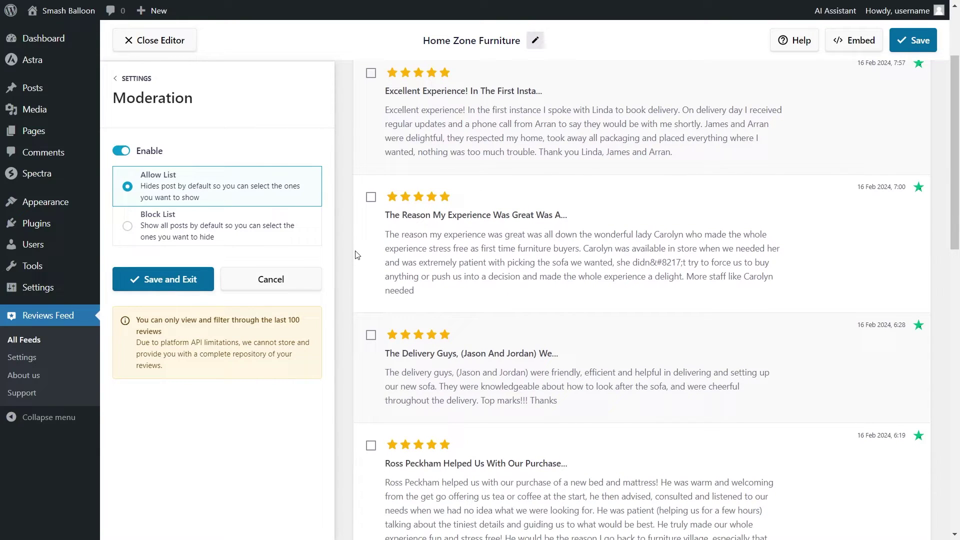
{"action": "left_click", "coordinate": [302, 239]}
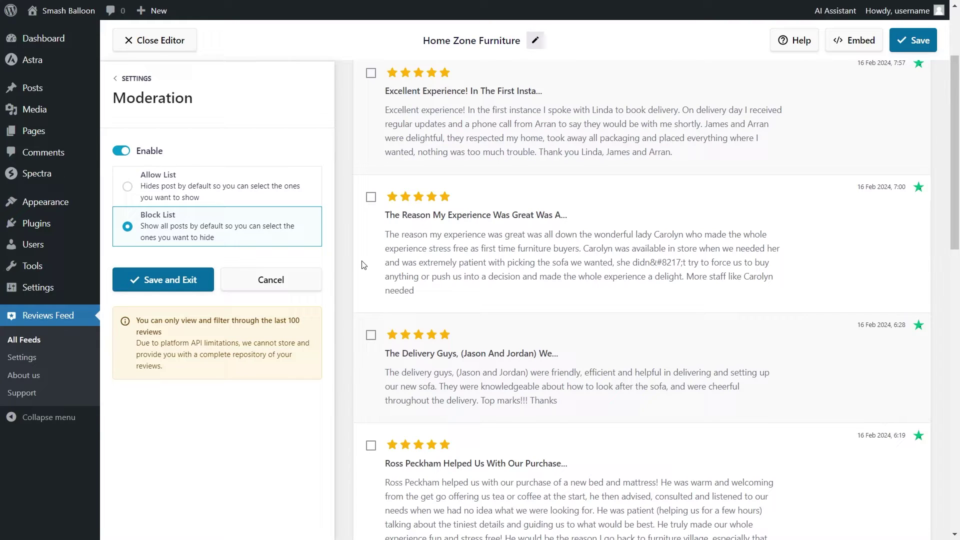
{"action": "left_click", "coordinate": [131, 152]}
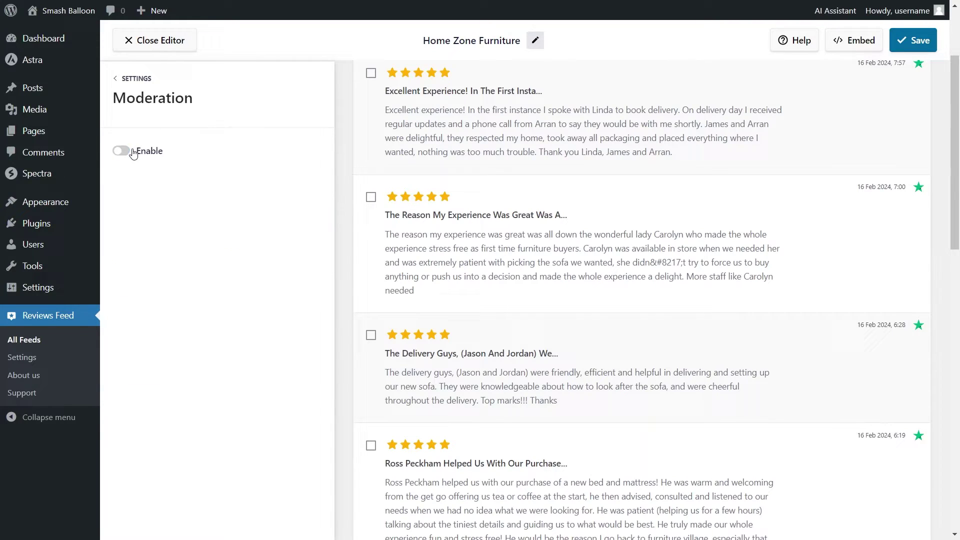
- Look through the feed's filters by star rating, words and character count, and save the feed
{"action": "left_click", "coordinate": [138, 85]}
{"action": "left_click", "coordinate": [181, 200]}
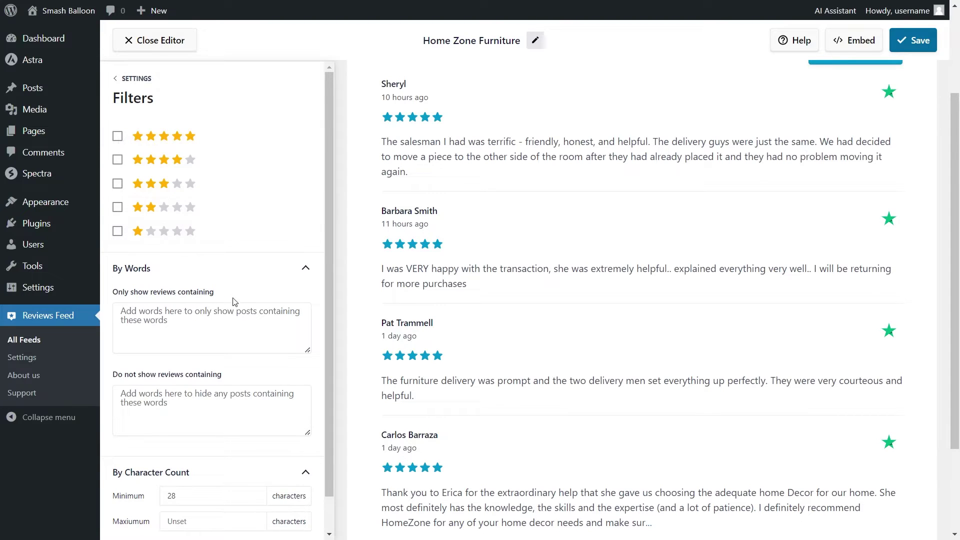
{"action": "scroll", "coordinate": [235, 340], "scroll_direction": "down", "scroll_amount": 1}
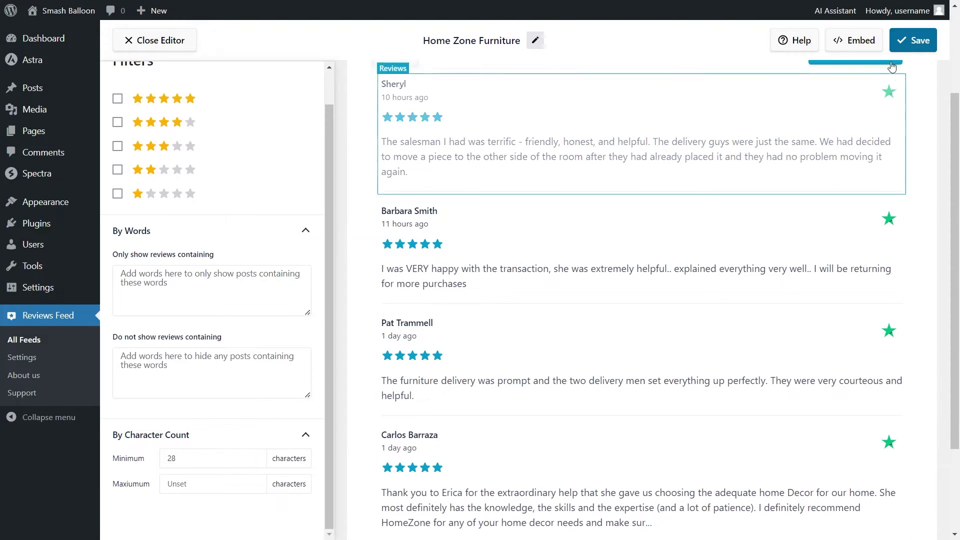
{"action": "left_click", "coordinate": [922, 41]}
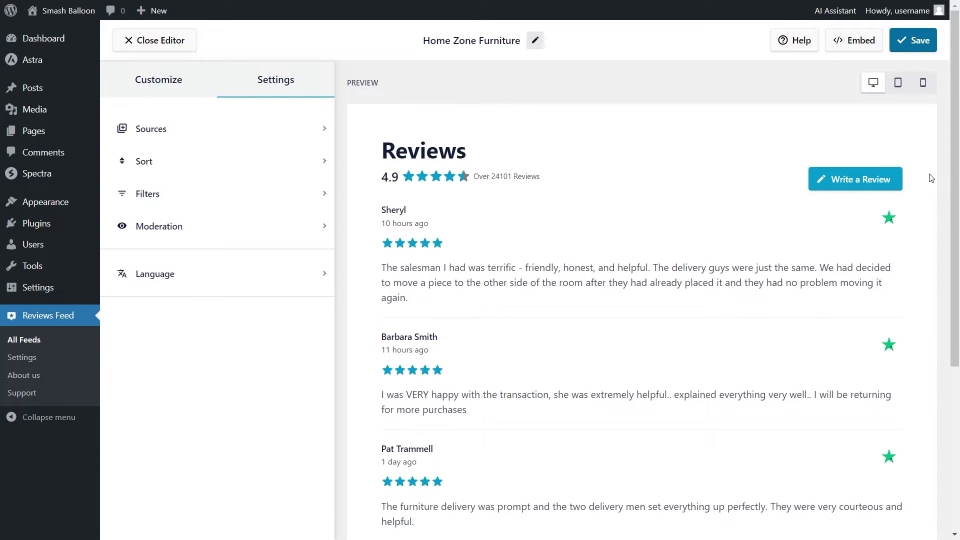
- Copy the feed's embed shortcode and choose the Home page as the page to add the feed to
{"action": "left_click", "coordinate": [859, 44]}
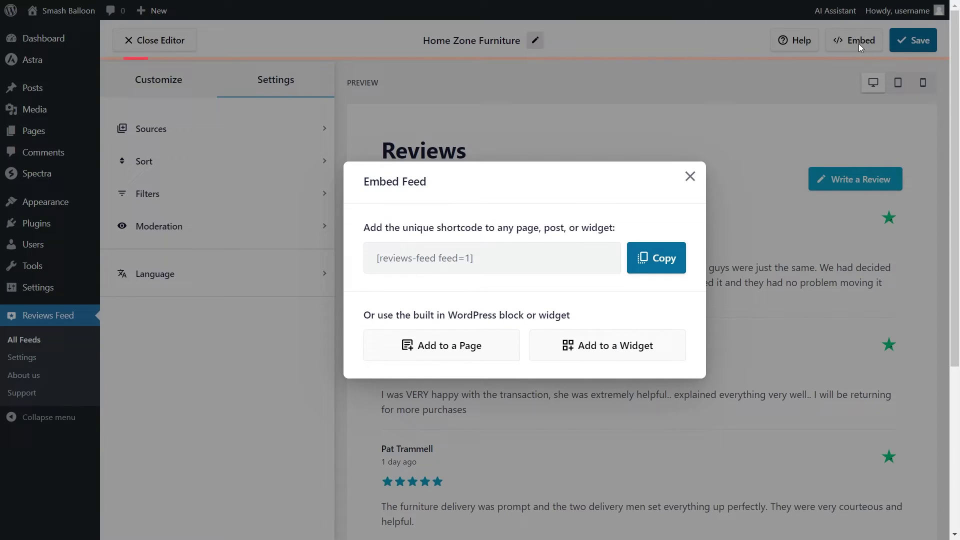
{"action": "left_click", "coordinate": [678, 256]}
{"action": "left_click", "coordinate": [467, 345]}
{"action": "left_click", "coordinate": [439, 287]}
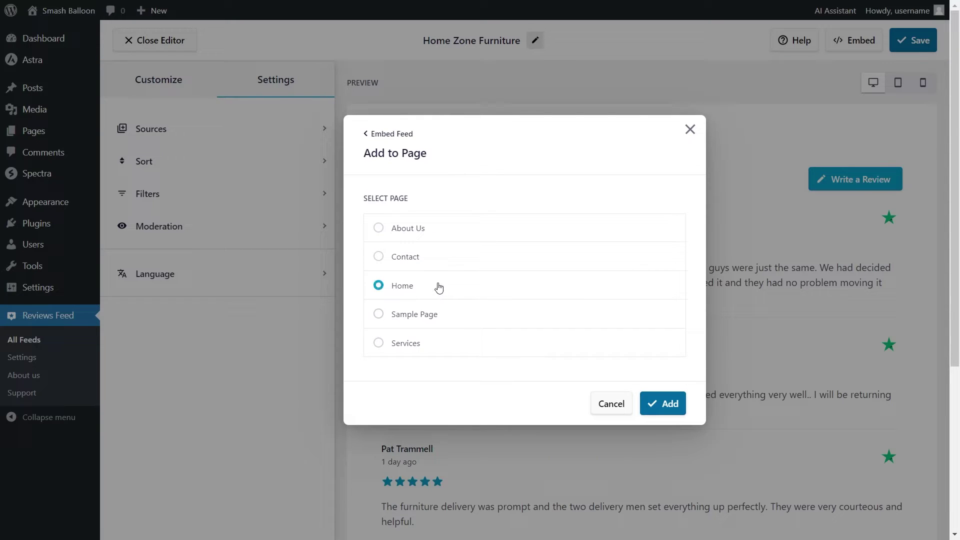
{"action": "left_click", "coordinate": [663, 402]}
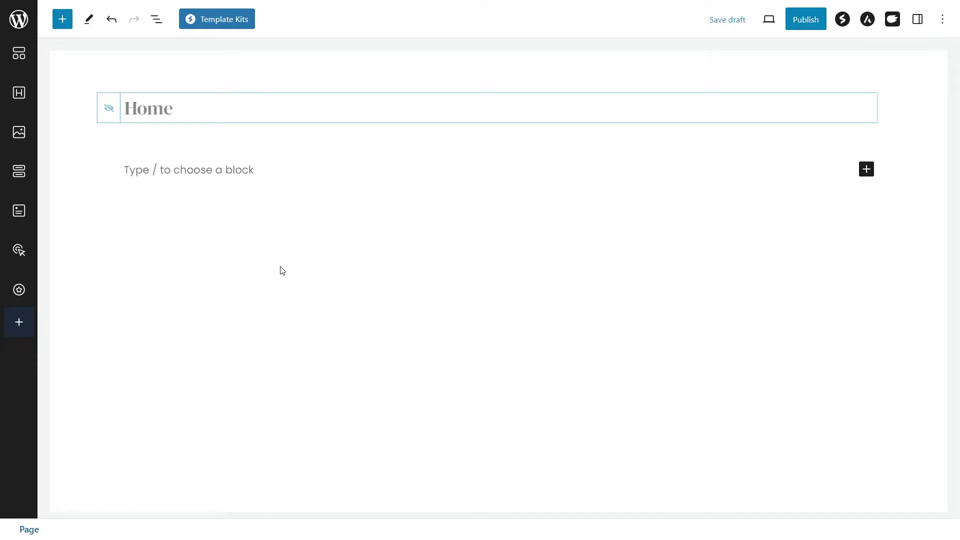
- Try embedding the feed in a Shortcode block containing [reviews-feed feed=1] on the Home page, and remove the block
{"action": "left_click", "coordinate": [206, 173]}
{"action": "type", "text": "/short"}
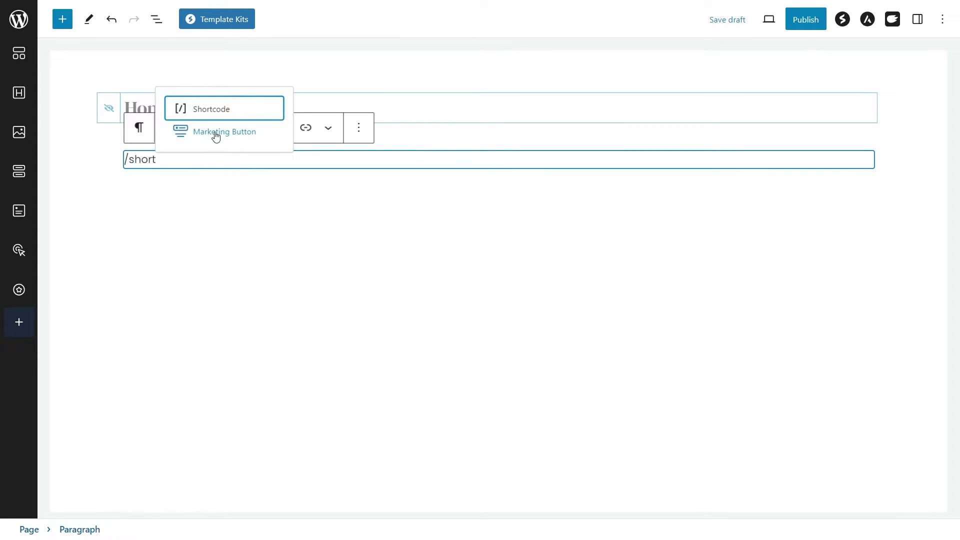
{"action": "left_click", "coordinate": [214, 119]}
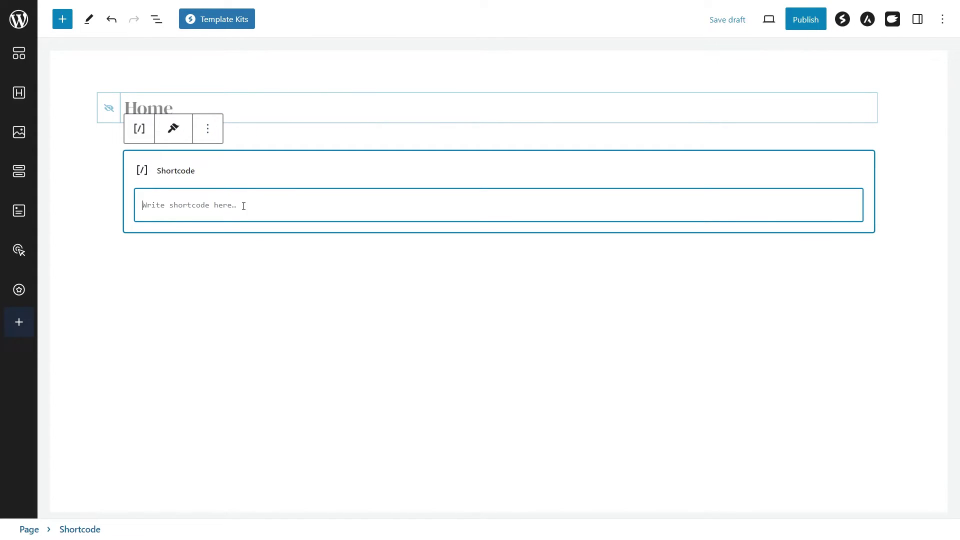
{"action": "key", "text": "ctrl+v"}
{"action": "left_click", "coordinate": [264, 188]}
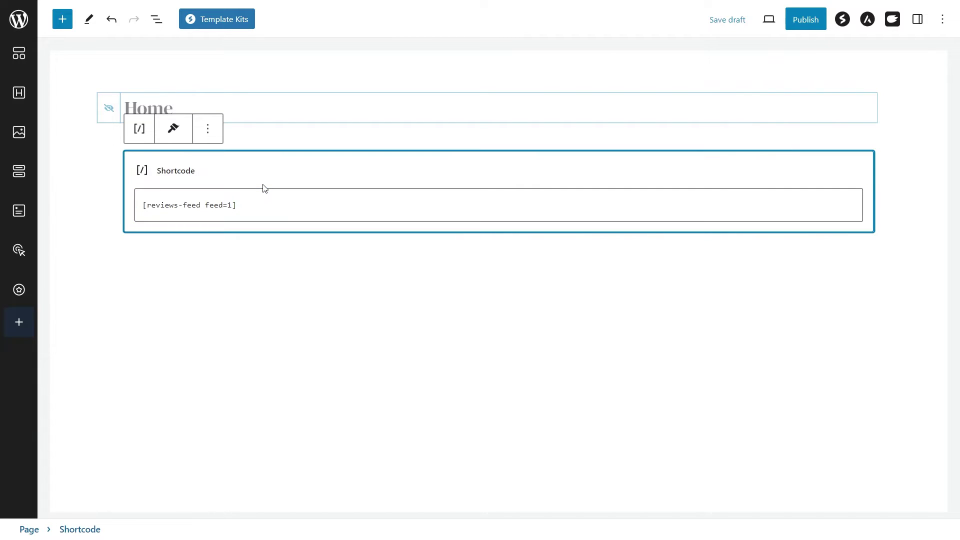
{"action": "key", "text": "BackSpace"}
- Insert a Reviews Feed block on the Home page and look through the reviews it displays
{"action": "type", "text": "/Reviews"}
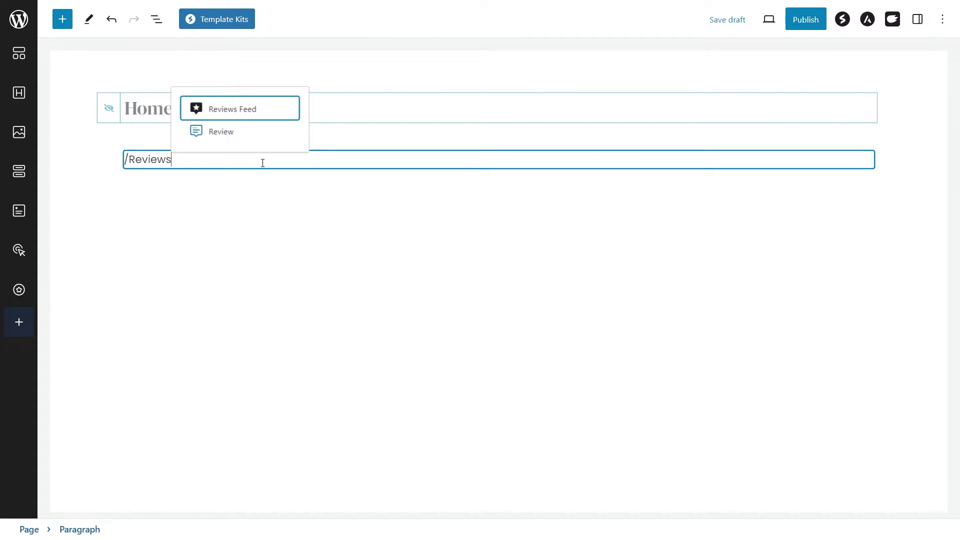
{"action": "left_click", "coordinate": [256, 116]}
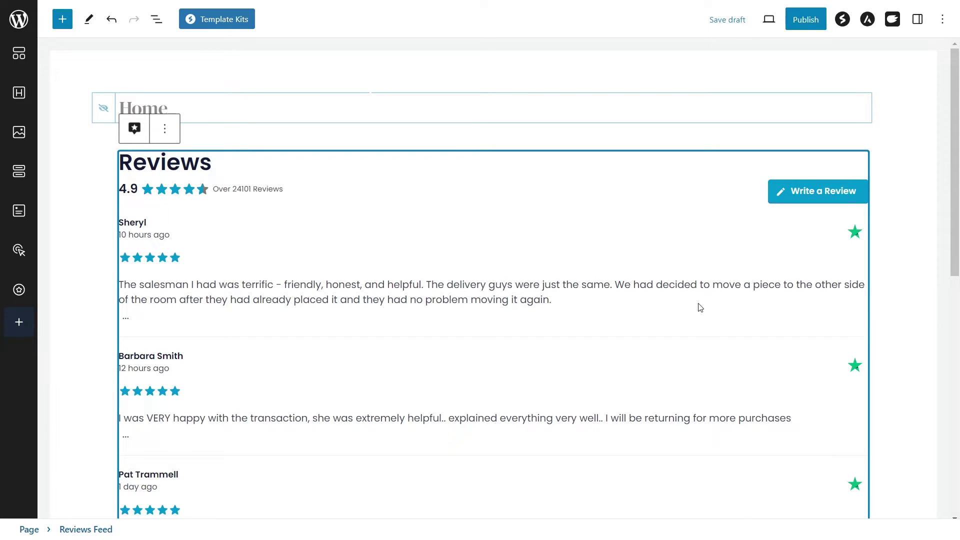
{"action": "scroll", "coordinate": [699, 308], "scroll_direction": "down", "scroll_amount": 7}
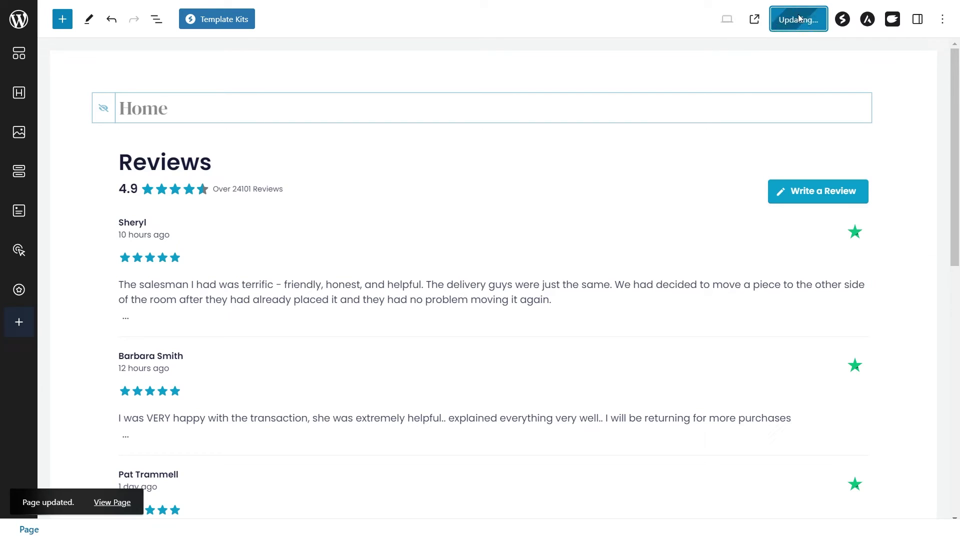
- Publish the Home page and check the review feed on the live site
{"action": "left_click", "coordinate": [805, 19]}
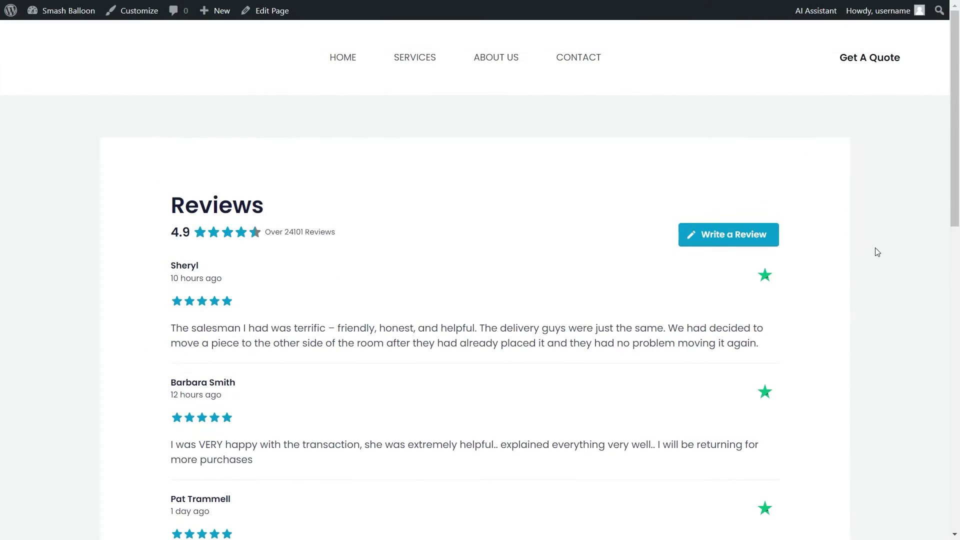
{"action": "scroll", "coordinate": [882, 205], "scroll_direction": "down", "scroll_amount": 1}
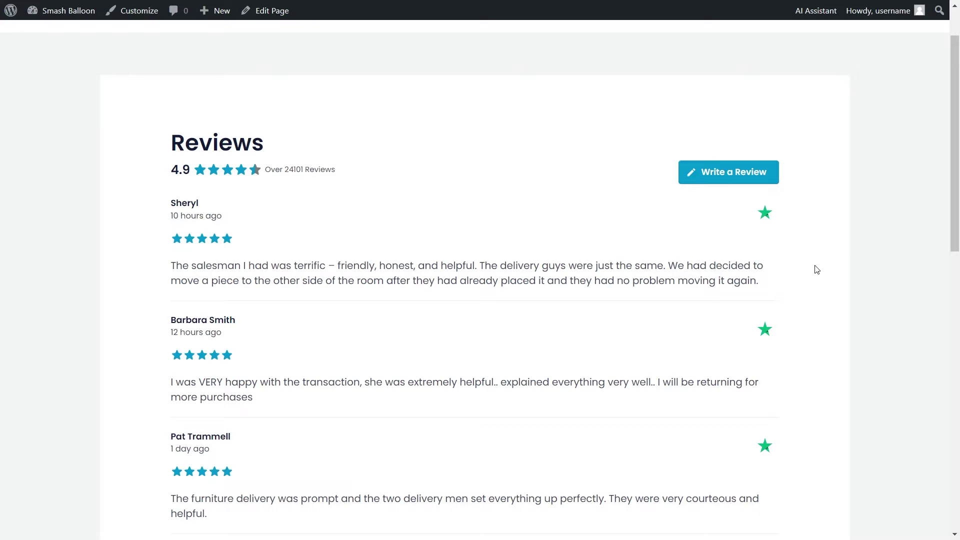
- Look over the review feed on the live Home page and follow its Write a Review link
{"action": "scroll", "coordinate": [808, 277], "scroll_direction": "down", "scroll_amount": 1}
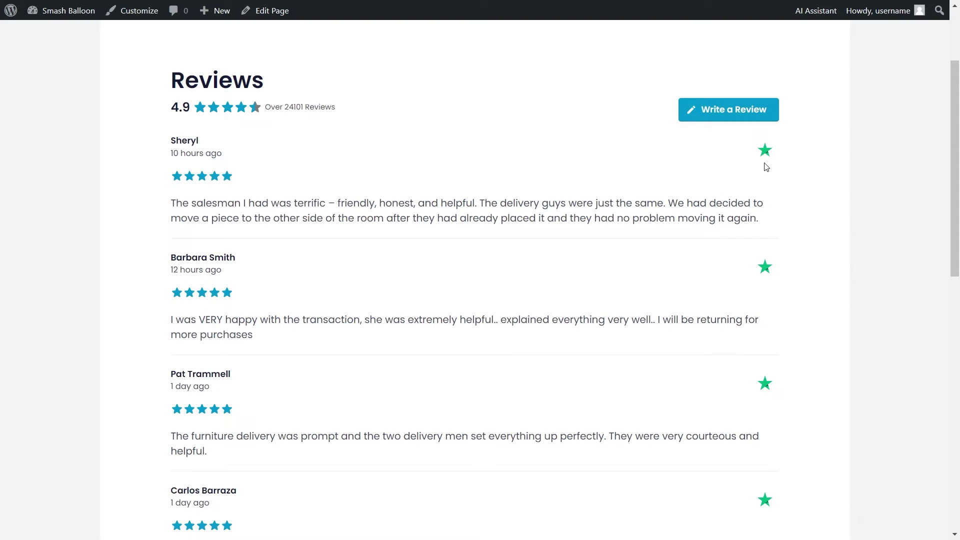
{"action": "scroll", "coordinate": [465, 185], "scroll_direction": "up", "scroll_amount": 1}
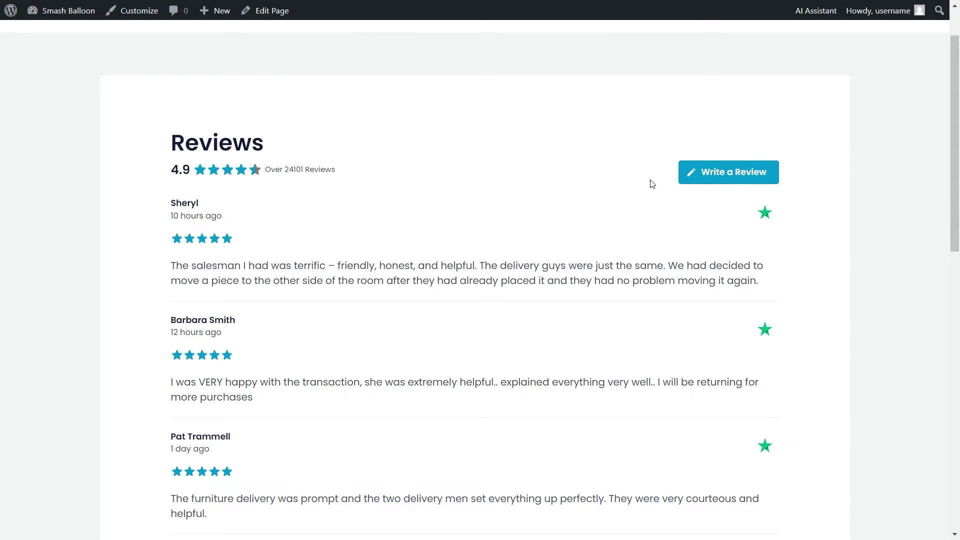
{"action": "left_click", "coordinate": [728, 178]}
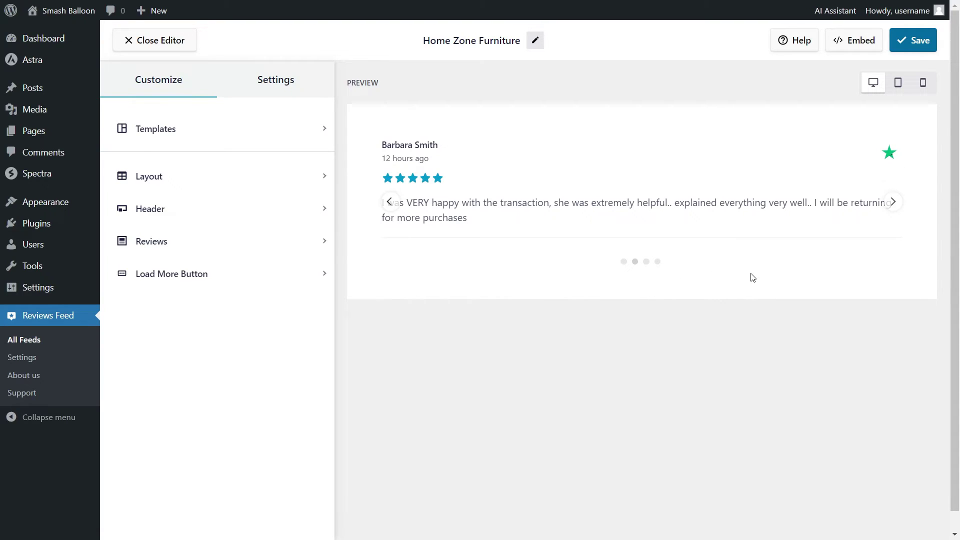
- Copy the Home Zone Furniture feed's embed shortcode and choose to add the feed to a widget
{"action": "left_click", "coordinate": [862, 40]}
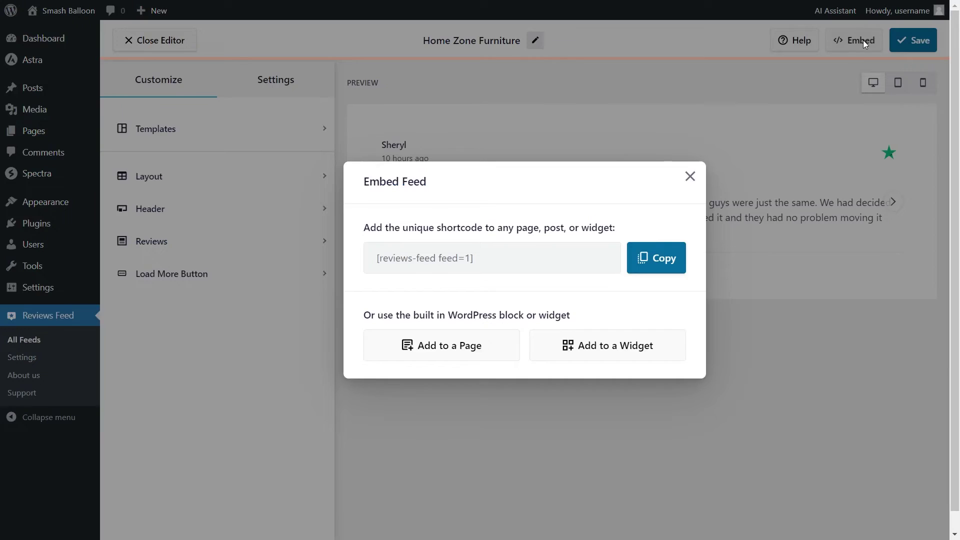
{"action": "left_click", "coordinate": [655, 260]}
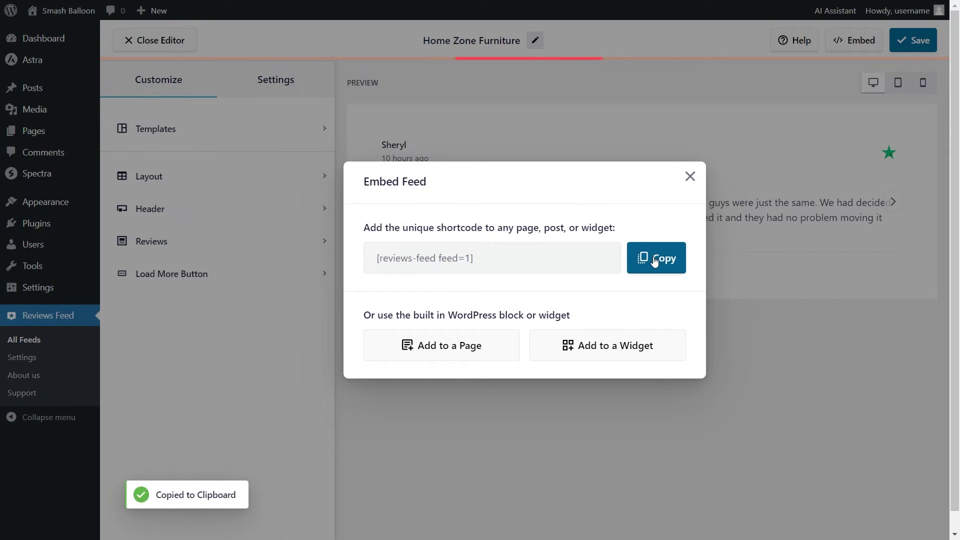
{"action": "left_click", "coordinate": [583, 357]}
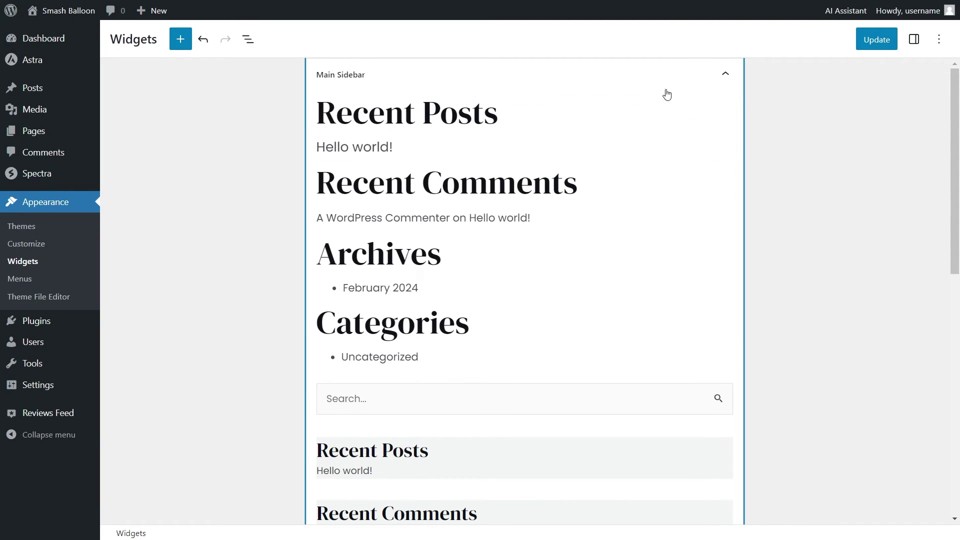
- Insert a Shortcode block containing [reviews-feed feed=1] between Recent Posts and Recent Comments in the Main Sidebar, and update the widgets
{"action": "mouse_move", "coordinate": [583, 166]}
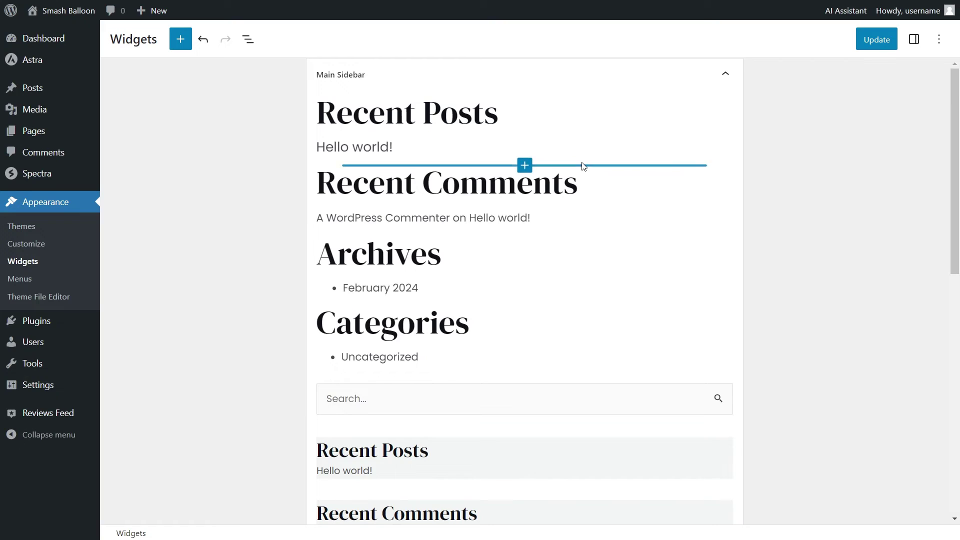
{"action": "left_click", "coordinate": [525, 165]}
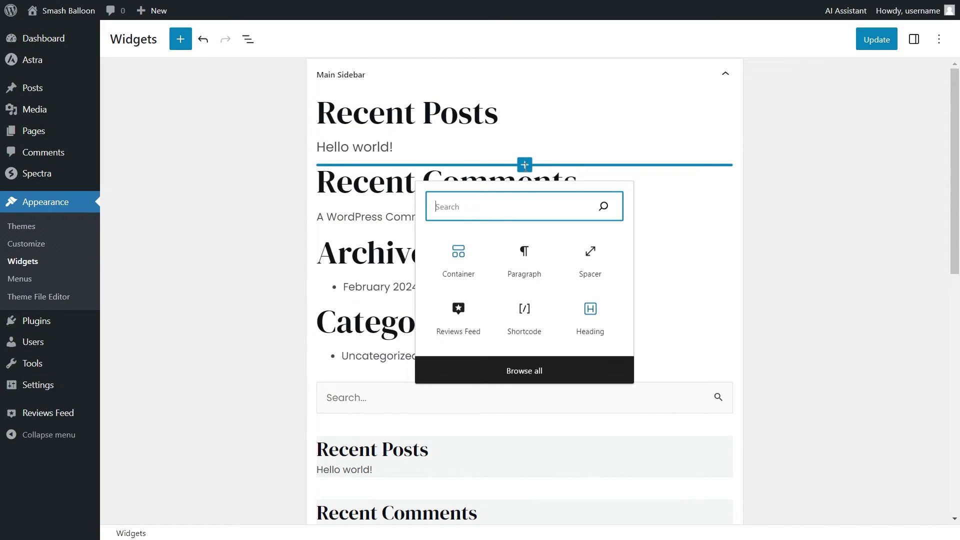
{"action": "left_click", "coordinate": [526, 315]}
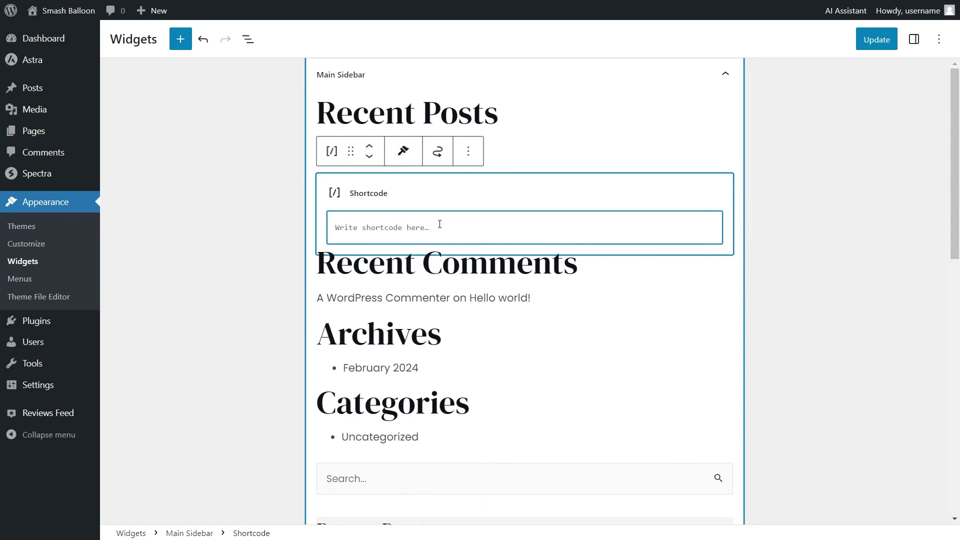
{"action": "key", "text": "ctrl+v"}
{"action": "left_click", "coordinate": [873, 39]}
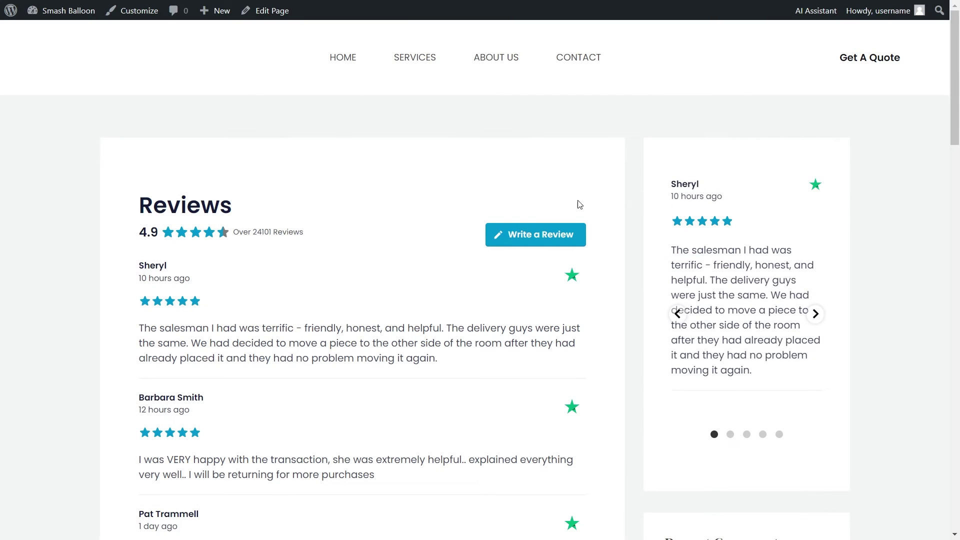
- Check the sidebar review carousel on the live site and advance through several of its reviews
{"action": "scroll", "coordinate": [602, 265], "scroll_direction": "down", "scroll_amount": 1}
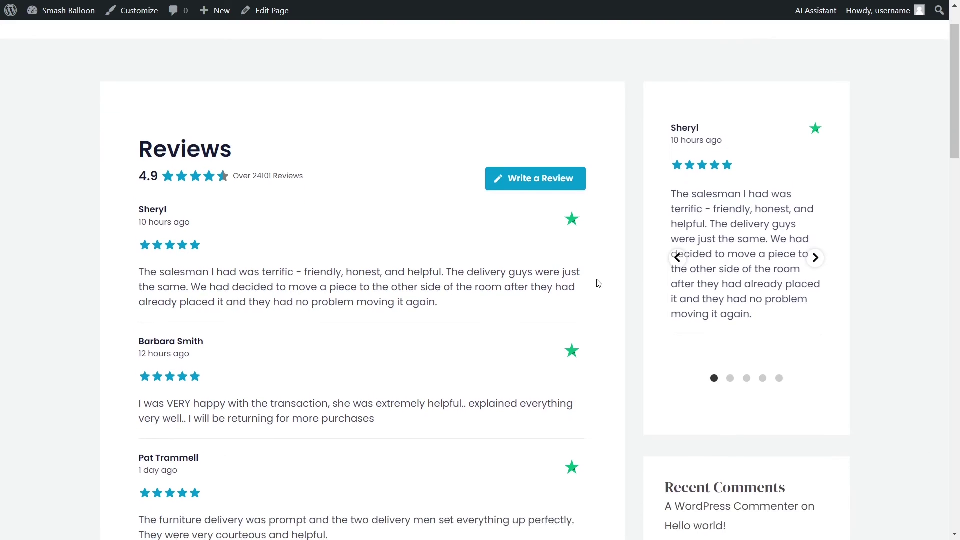
{"action": "scroll", "coordinate": [599, 284], "scroll_direction": "down", "scroll_amount": 1}
{"action": "scroll", "coordinate": [598, 287], "scroll_direction": "up", "scroll_amount": 1}
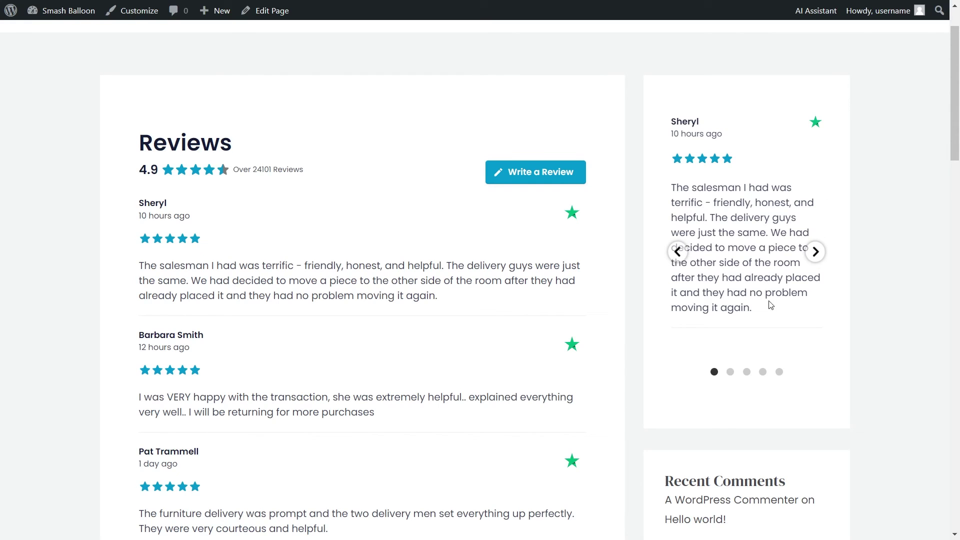
{"action": "left_click", "coordinate": [814, 254]}
{"action": "left_click", "coordinate": [813, 254]}
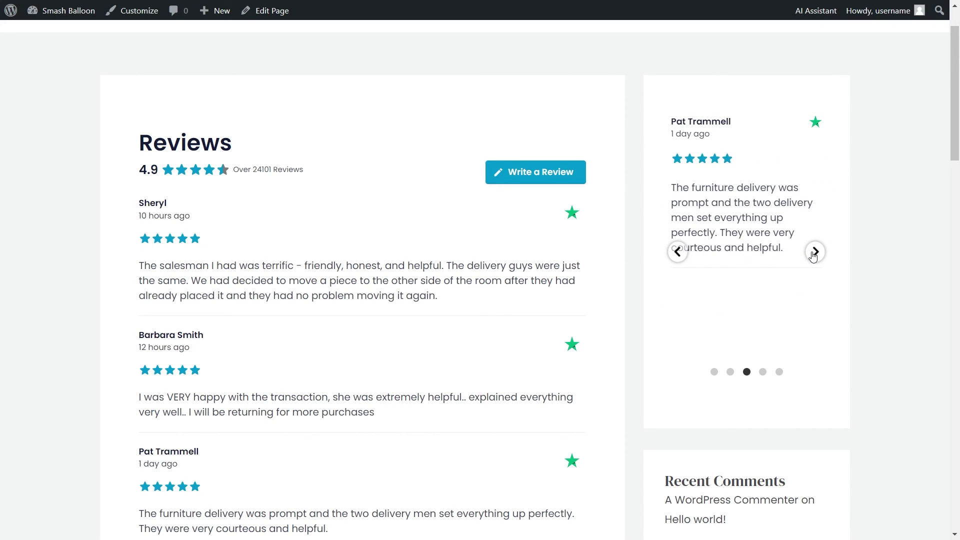
{"action": "left_click", "coordinate": [814, 254]}
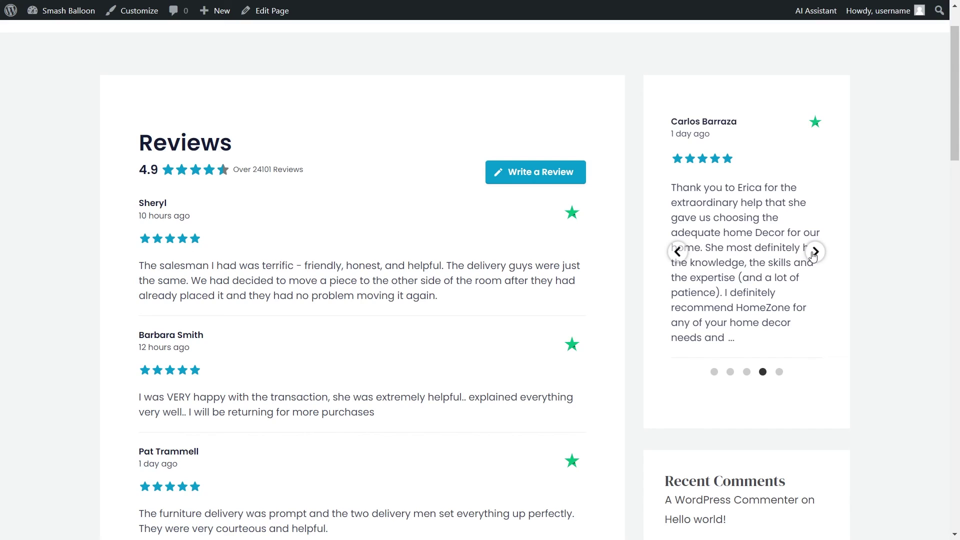